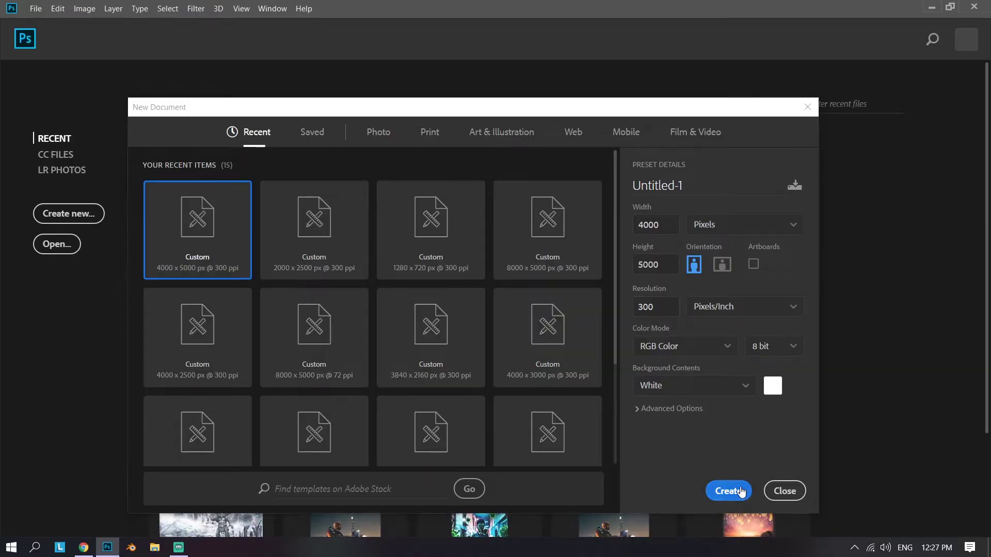
Create a 4000 x 5000 px, 300 ppi document with a white background and place the street photo downloaded in Chrome into it
click(728, 490)
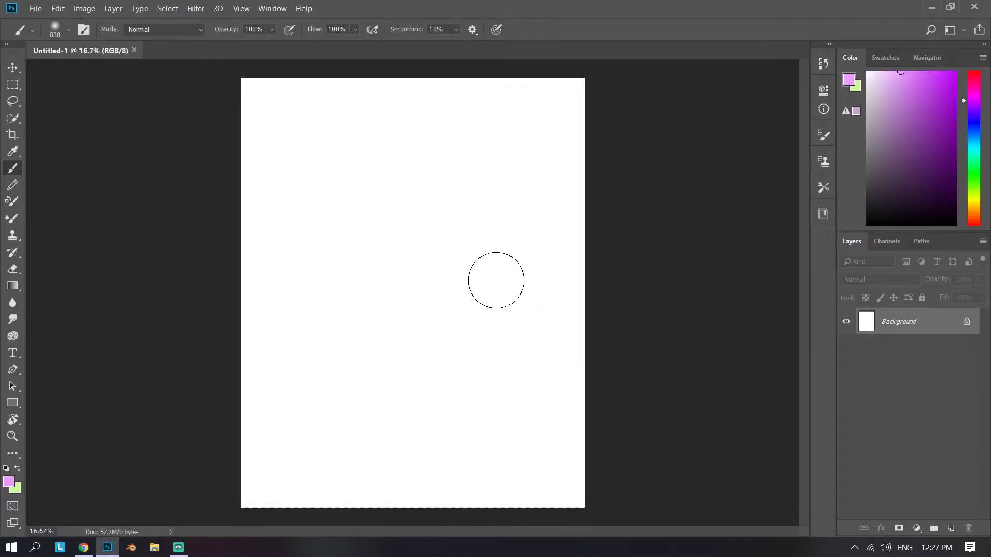
click(83, 547)
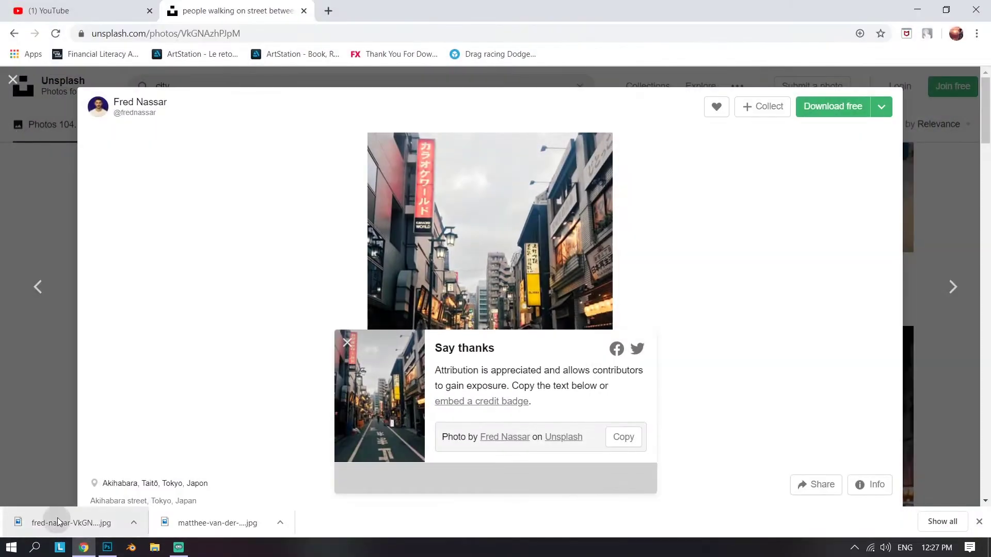
drag(69, 523, 365, 338)
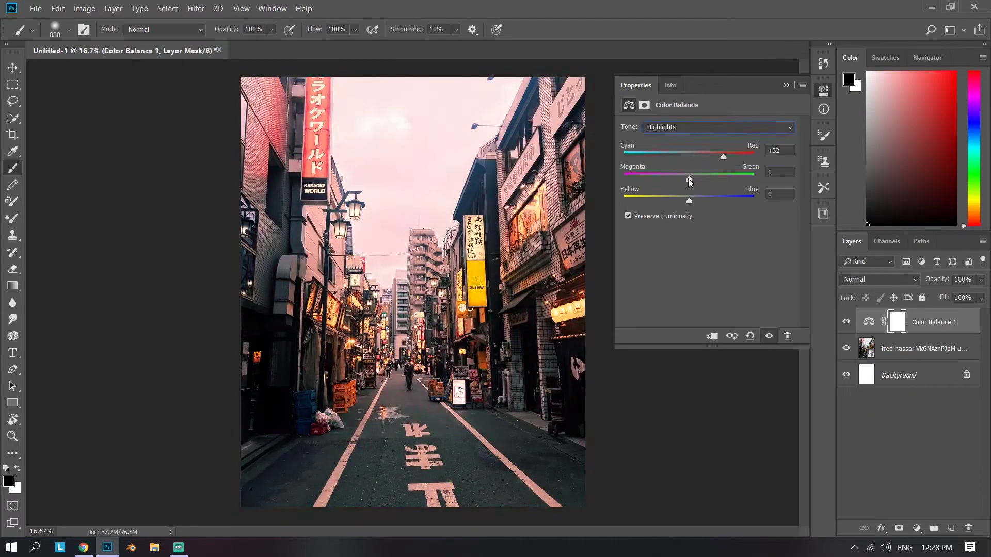
Finish tuning the highlights of the Color Balance adjustment and invert its mask to black
drag(689, 179, 680, 208)
click(787, 84)
key(ctrl+i)
Paint white on the Color Balance mask over the buildings along both sides of the street
key(x)
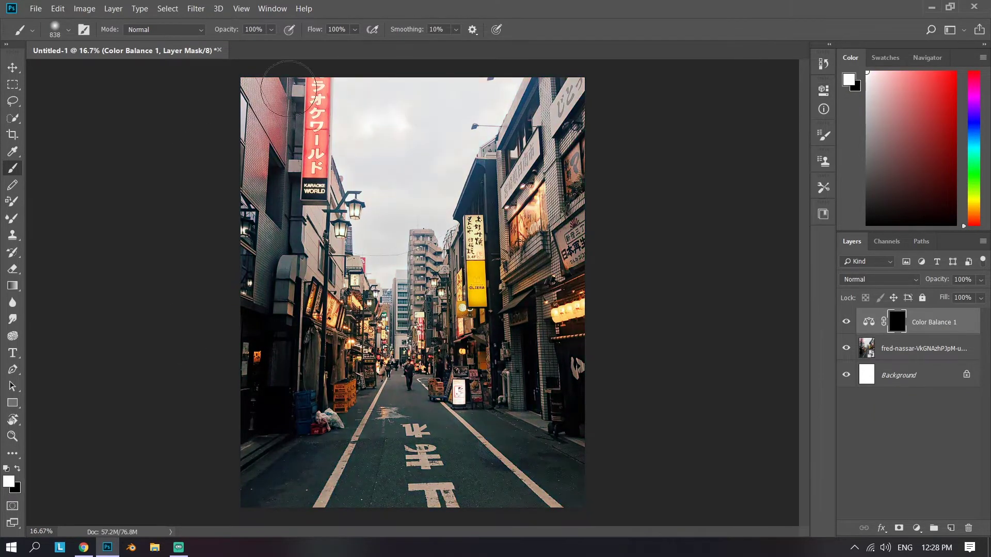
mouse_move(289, 119)
mouse_down()
mouse_move(260, 201)
mouse_move(257, 426)
mouse_up()
mouse_move(590, 393)
mouse_down()
mouse_move(593, 121)
mouse_move(598, 131)
mouse_up()
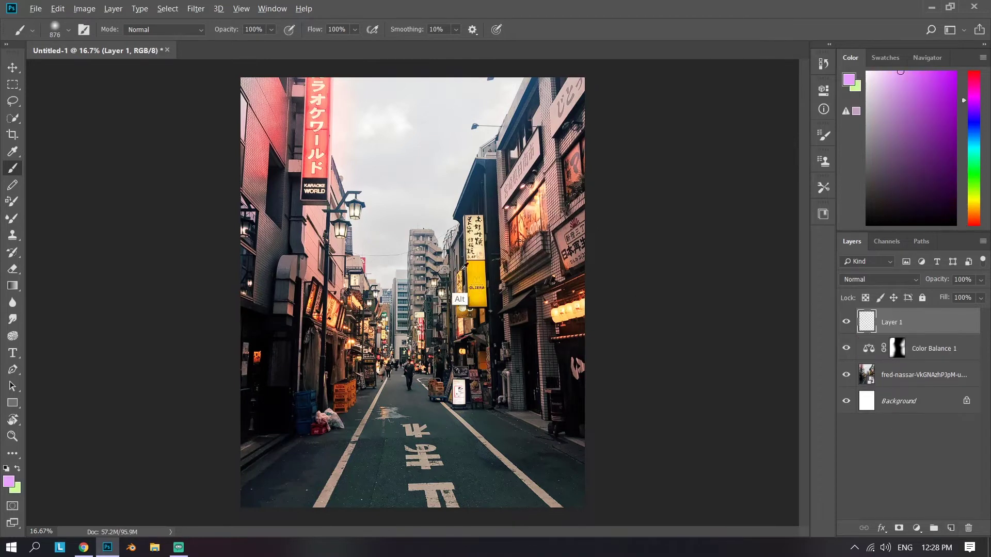
Pick a light orange based on the yellow sign's colour and paint a soft glow over the sign on Layer 1
alt+click(471, 274)
click(973, 213)
drag(925, 86, 923, 45)
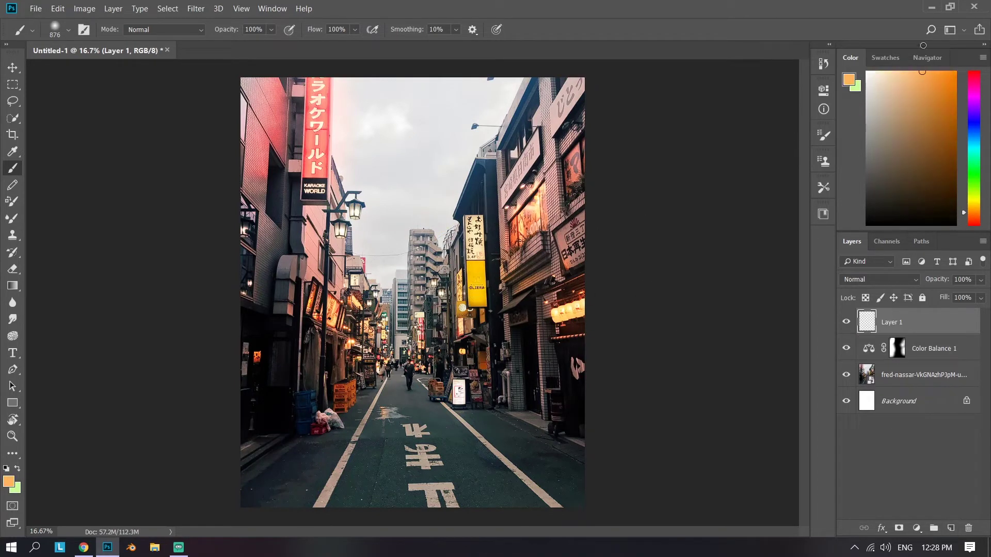
click(487, 266)
Set Layer 1 to Overlay, add a soft orange glow over the red karaoke sign, and lower the layer's fill
click(857, 280)
click(868, 152)
click(303, 145)
drag(944, 298, 884, 297)
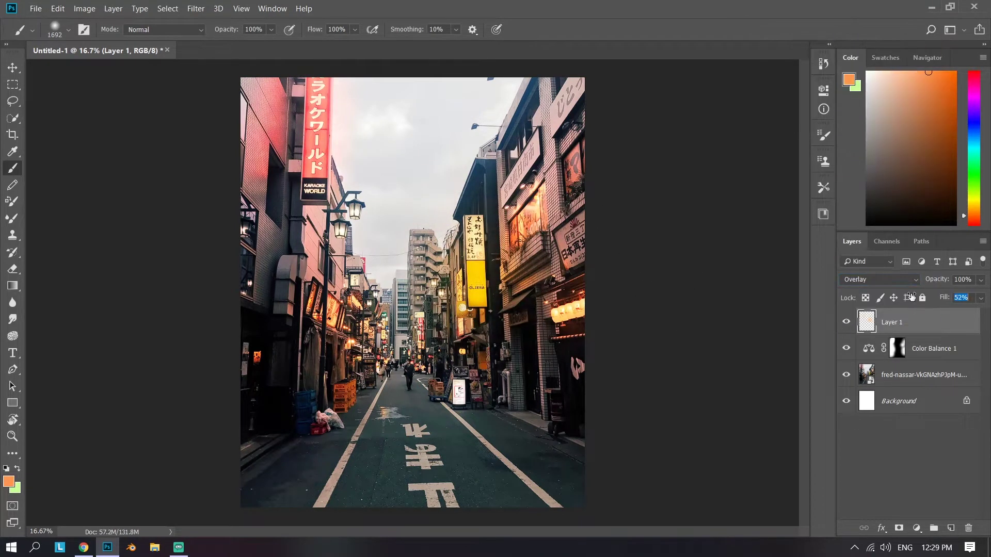
Compare the image before and after, then apply Camera Raw to the street photo with contrast +6, clarity +23 and vibrance +66
alt+click(846, 374)
alt+click(846, 375)
click(924, 375)
click(196, 9)
click(227, 84)
drag(880, 386, 894, 386)
drag(880, 420, 921, 420)
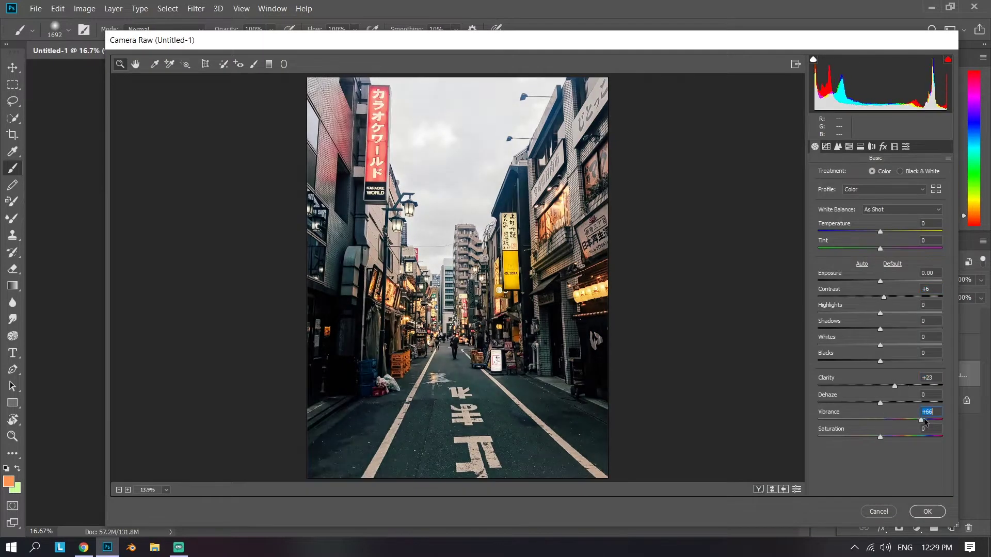
Raise the HSL saturation in Camera Raw to +28 for reds and +57 for oranges, and increase the yellows
drag(881, 232, 897, 213)
click(837, 147)
click(850, 147)
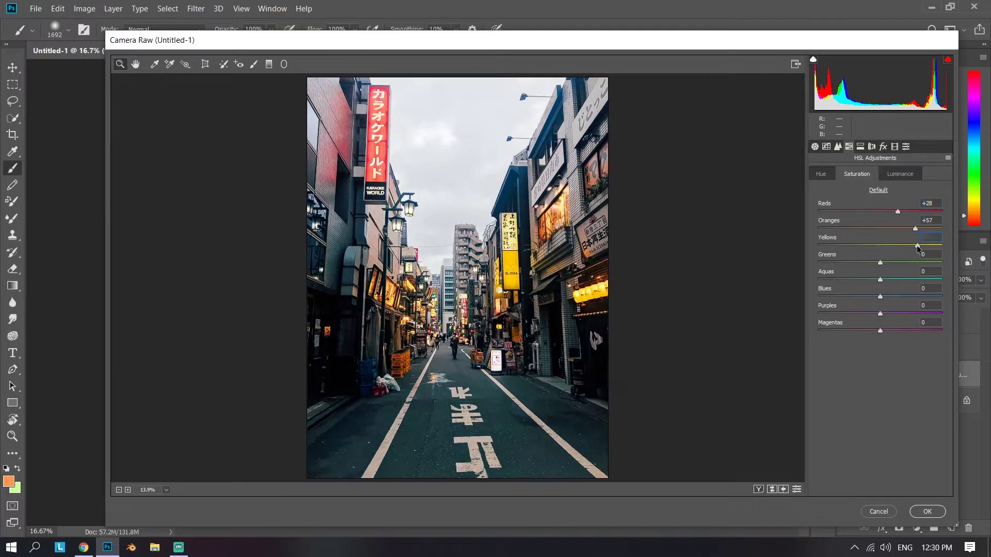
drag(880, 246, 889, 246)
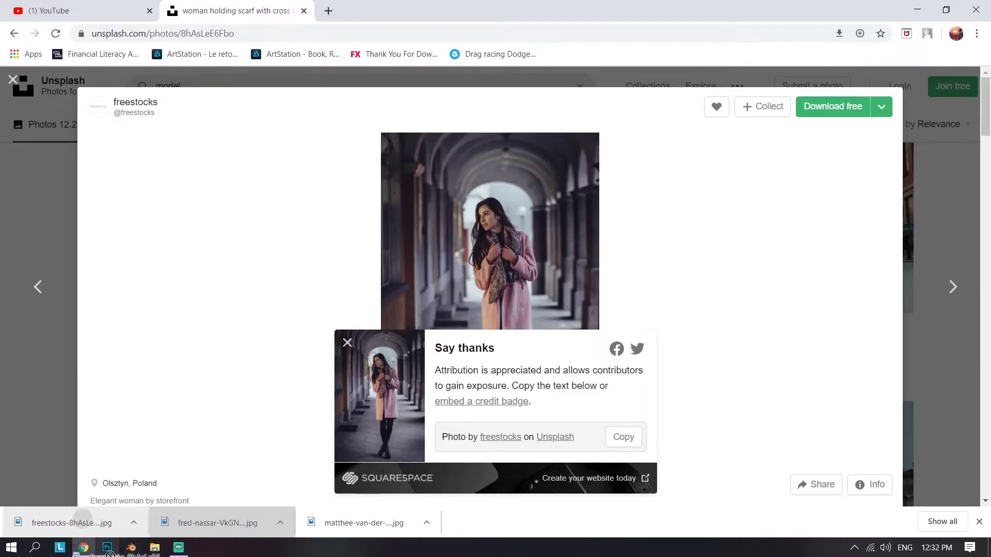
Place the downloaded photo of the woman in the pink coat into the document and move its layer above all others
drag(110, 556, 426, 285)
click(450, 33)
drag(898, 375, 899, 312)
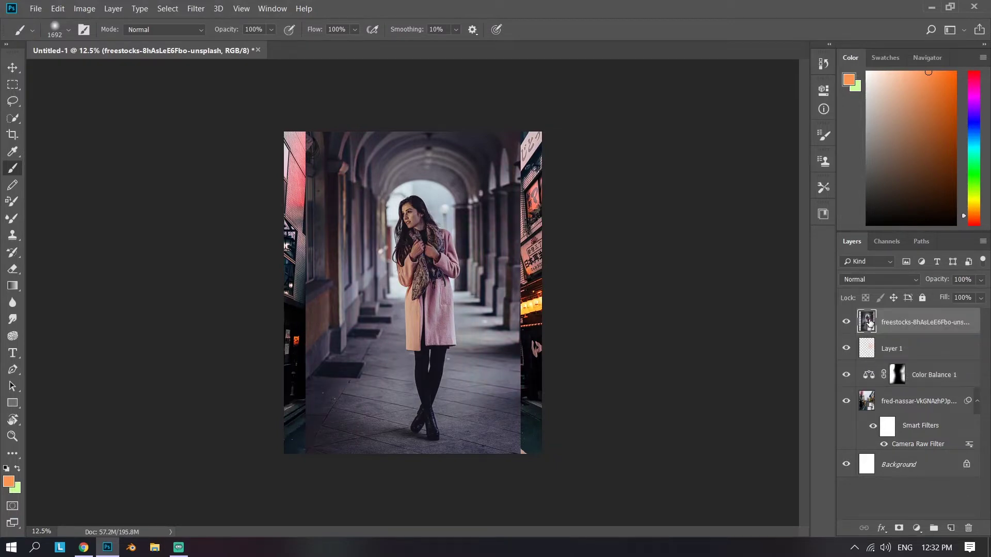
Select the woman with the Quick Selection tool and mask out her photo's background
key(ctrl+0)
click(11, 116)
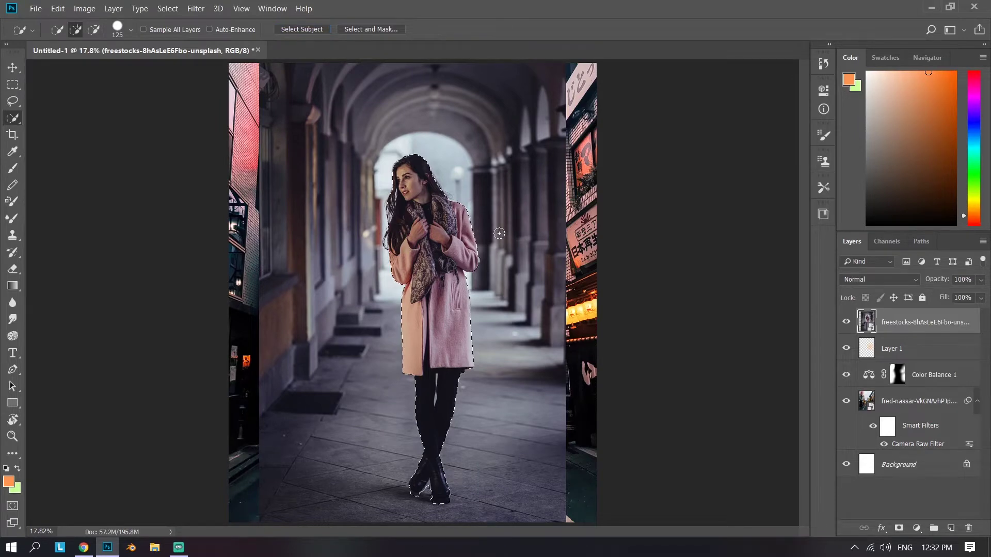
click(899, 528)
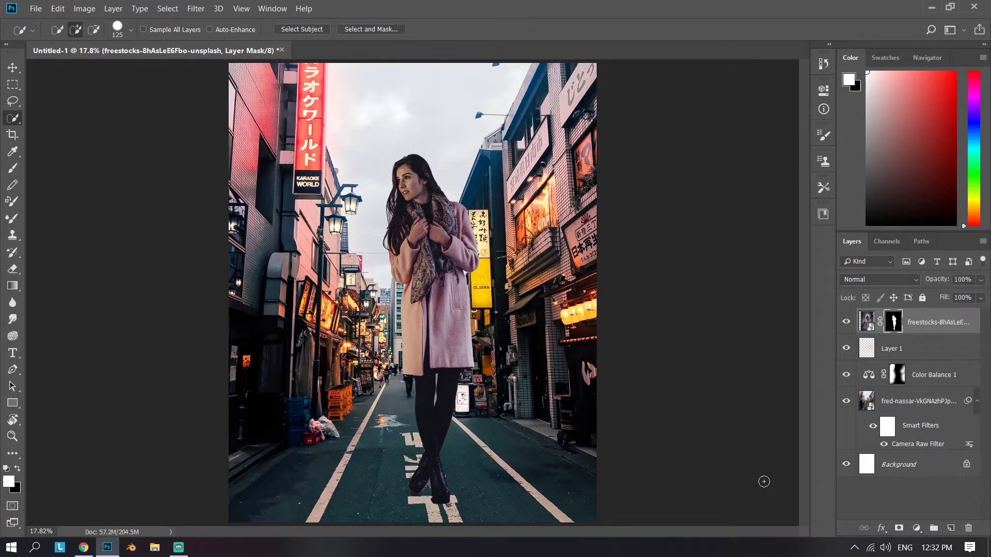
Scale the cut-out woman down proportionally and move her lower so she stands on the road
key(ctrl+minus)
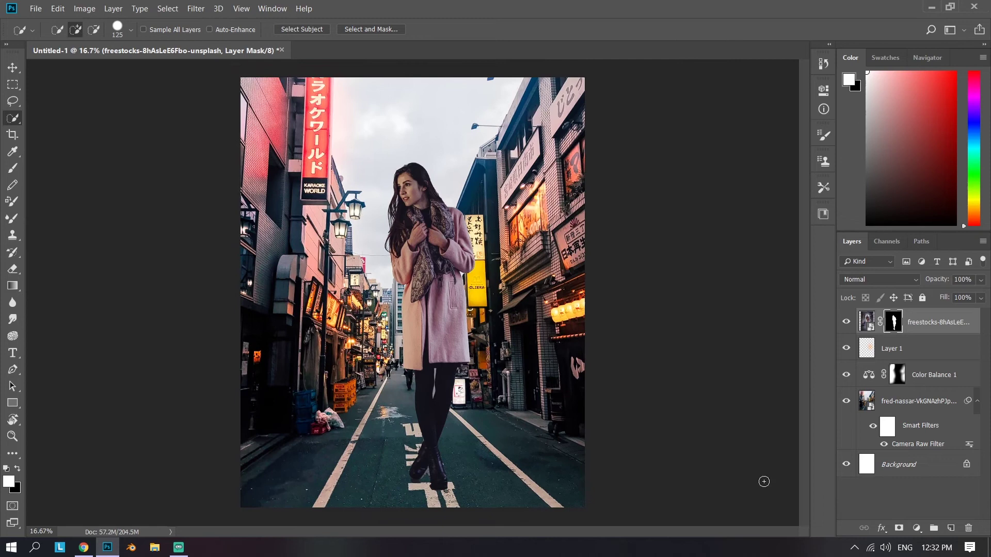
key(ctrl+t)
drag(557, 77, 498, 163)
drag(434, 240, 432, 309)
click(583, 30)
key(w)
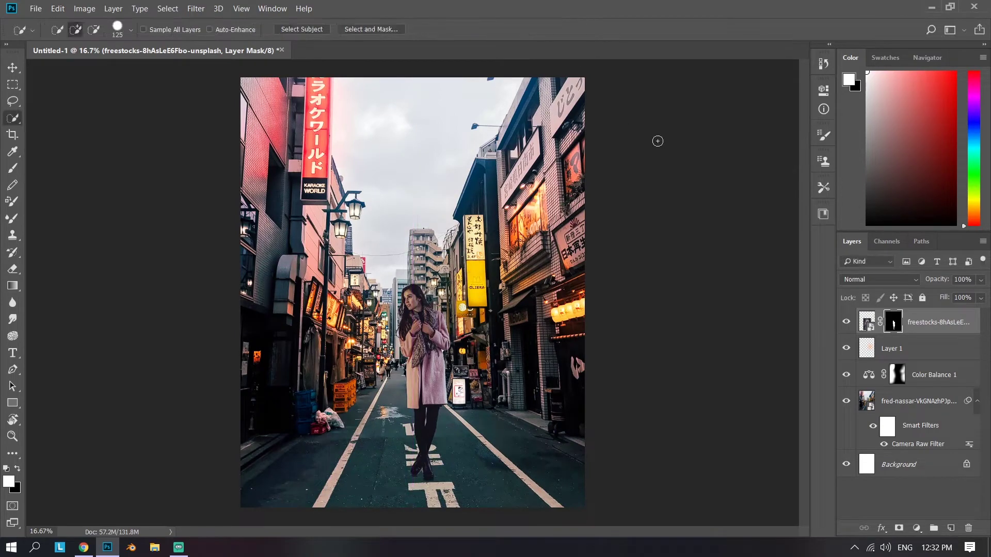
Check the woman's placement up close, then scale her down further to about 81% and position her on the centre of the road
key(ctrl+plus)
key(ctrl+plus)
drag(499, 359, 523, 153)
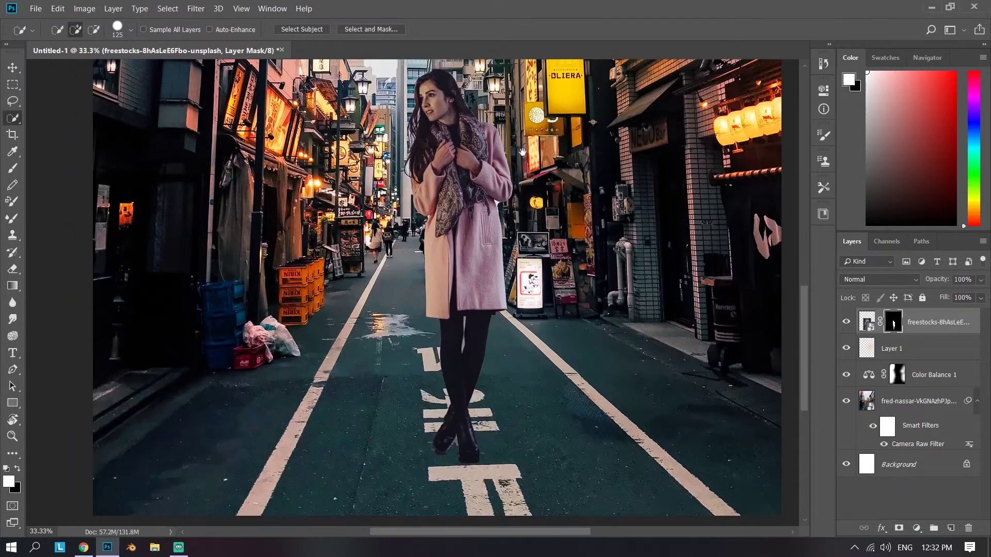
key(ctrl+minus)
key(ctrl+minus)
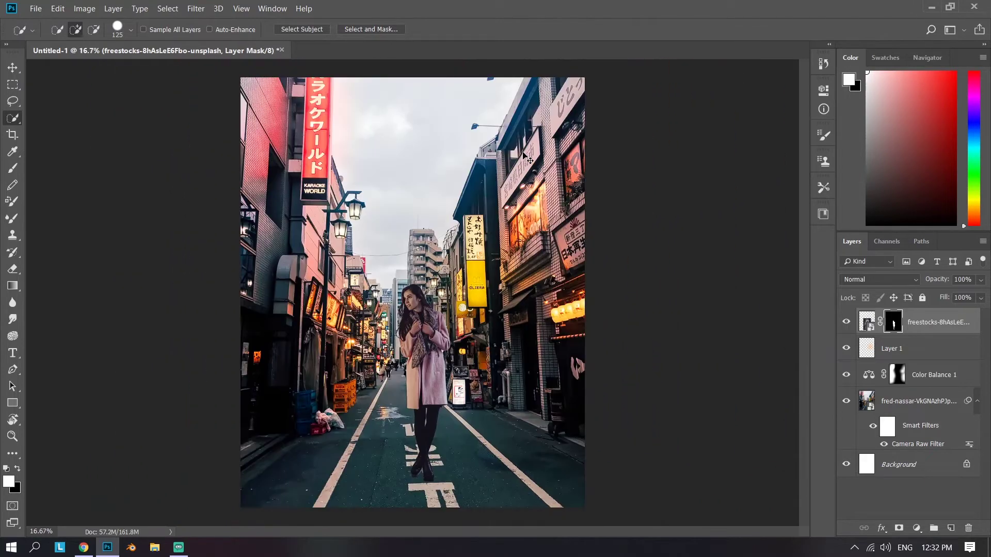
key(ctrl+t)
drag(498, 231, 475, 264)
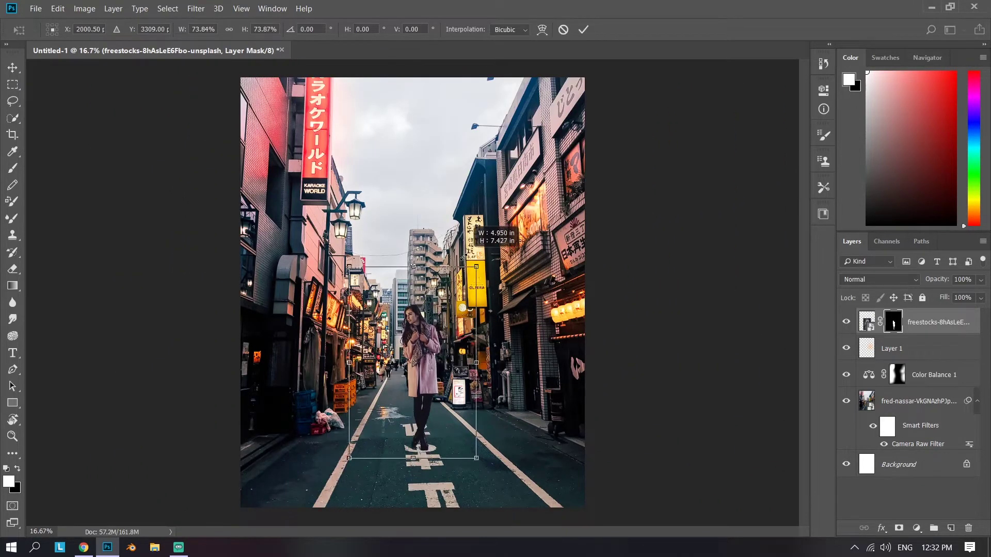
drag(428, 303, 429, 329)
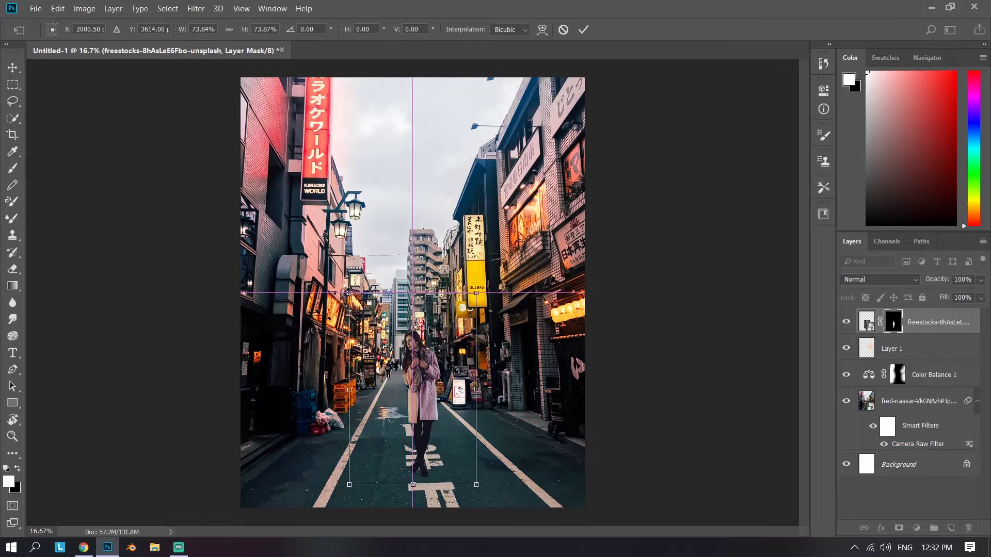
drag(479, 291, 489, 272)
drag(438, 336, 432, 337)
click(583, 30)
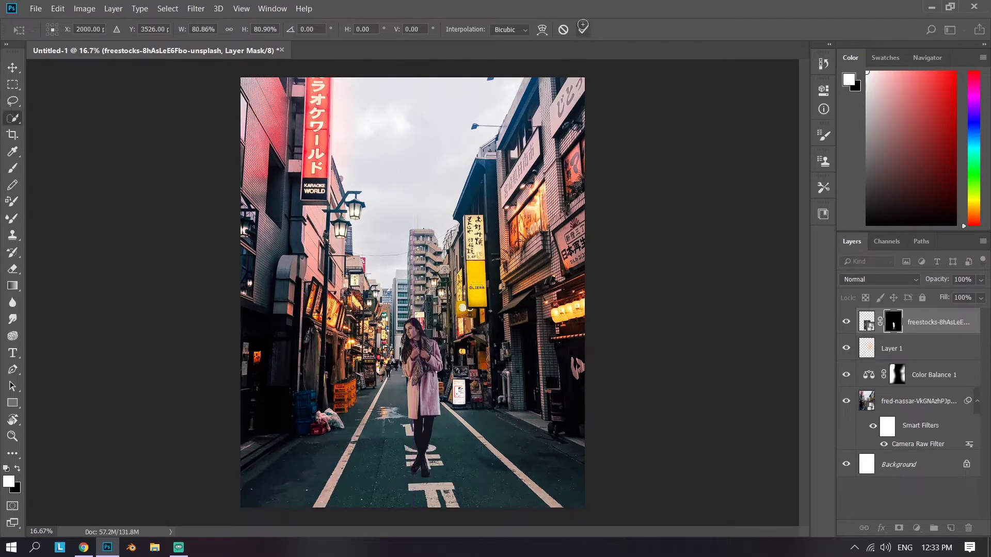
Examine the woman's coat, legs and feet up close and check how she fits into the street scene
key(w)
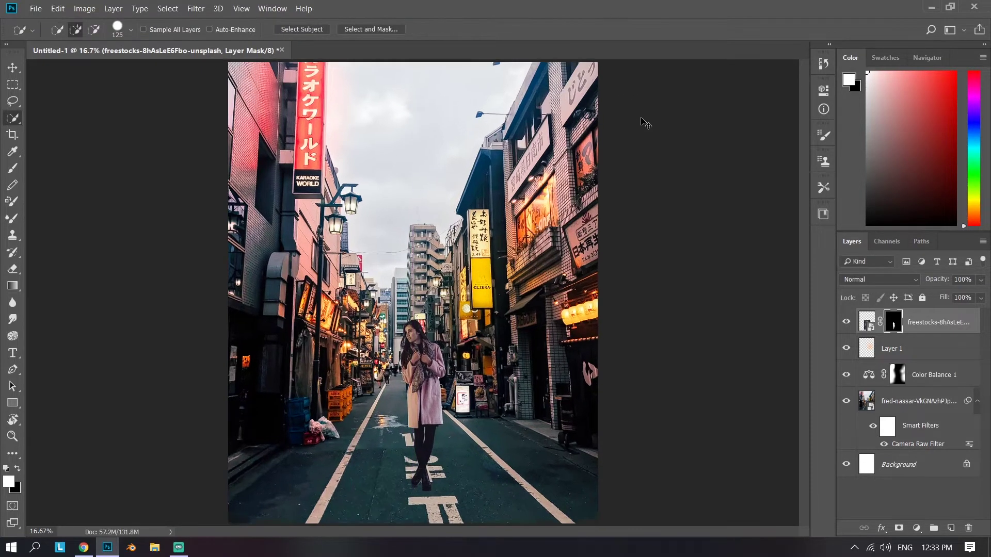
key(ctrl+plus)
key(ctrl+plus)
key(ctrl+plus)
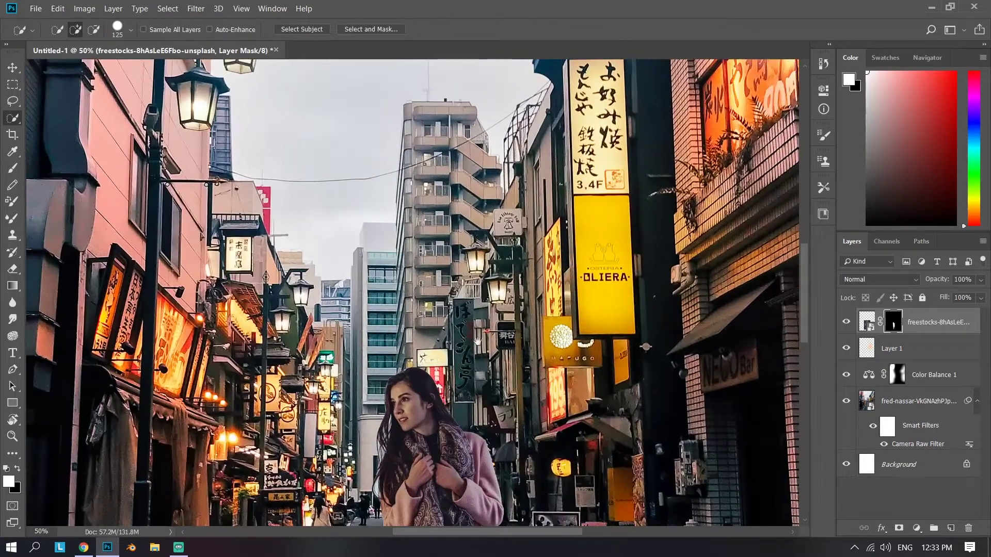
drag(469, 408, 473, 99)
drag(452, 253, 451, 131)
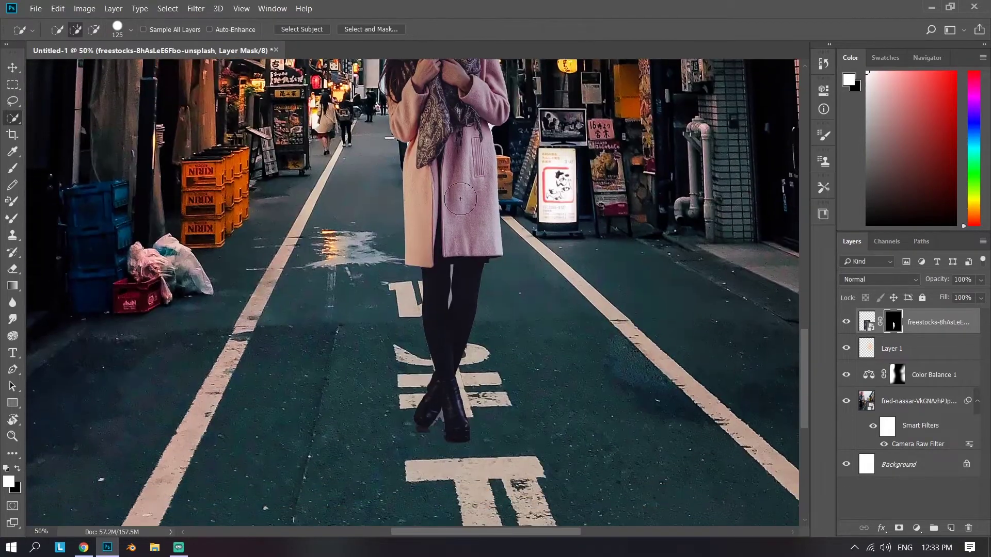
scroll(461, 203, down, 3)
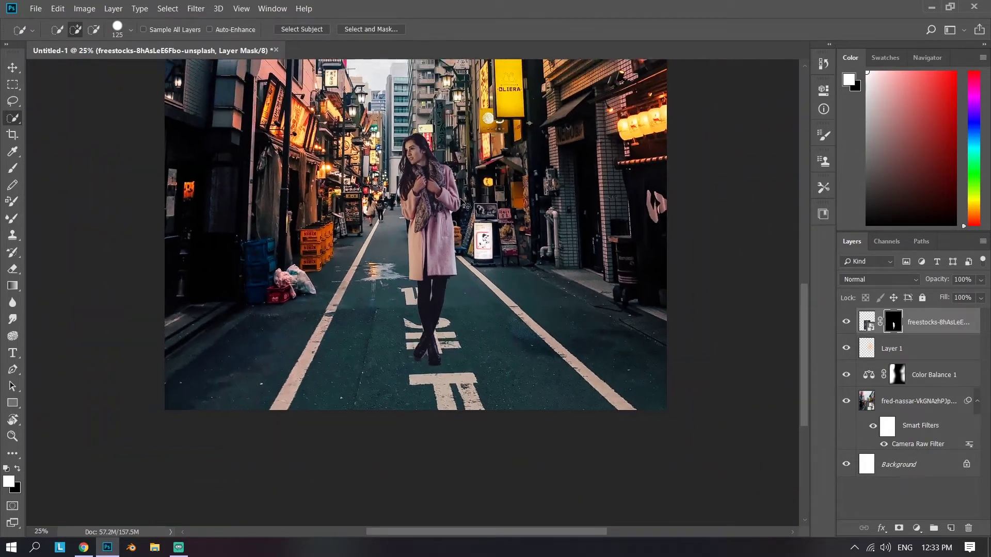
scroll(461, 202, up, 1)
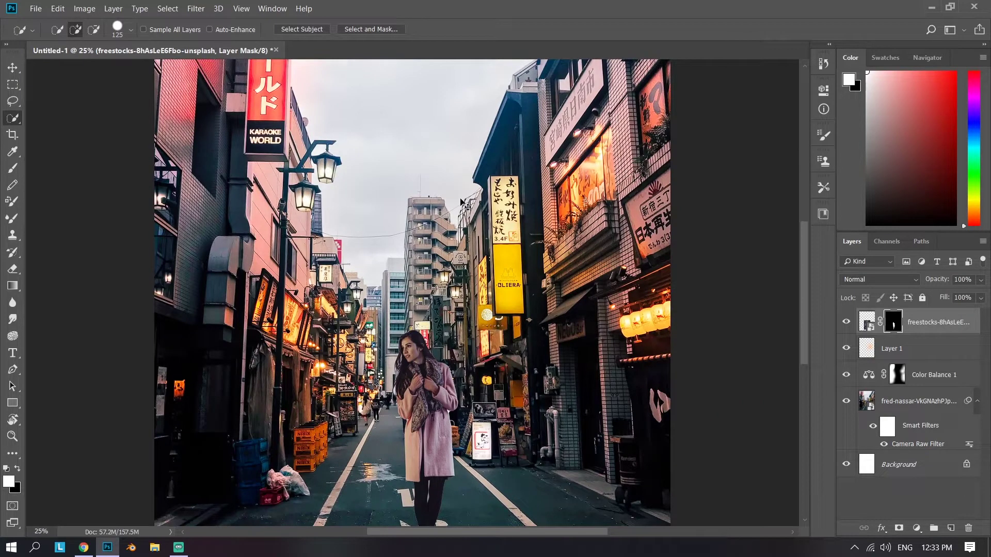
Select the light background fringe in the woman's hair with Color Range, sampling the fringe colour and raising the fuzziness
scroll(433, 392, up, 5)
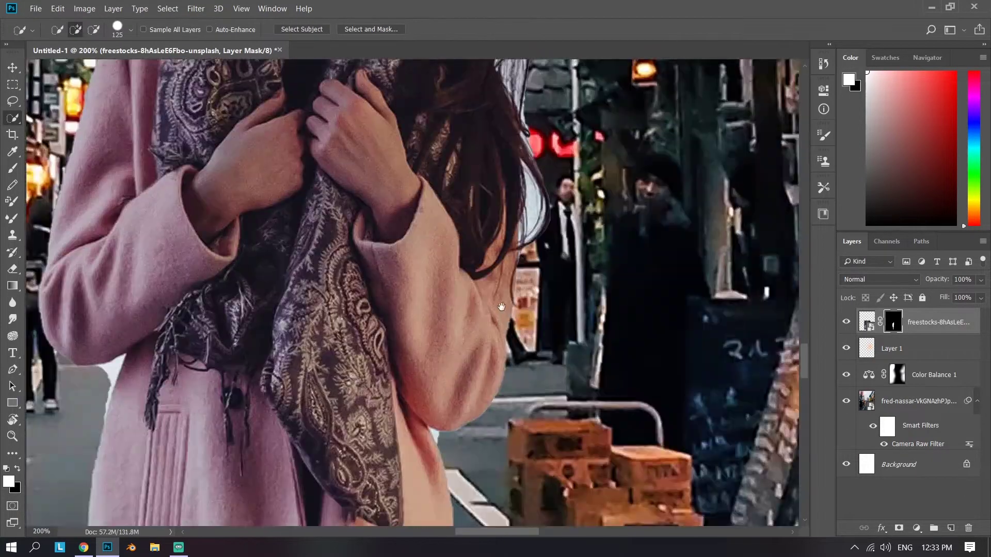
drag(501, 307, 520, 553)
drag(387, 259, 338, 309)
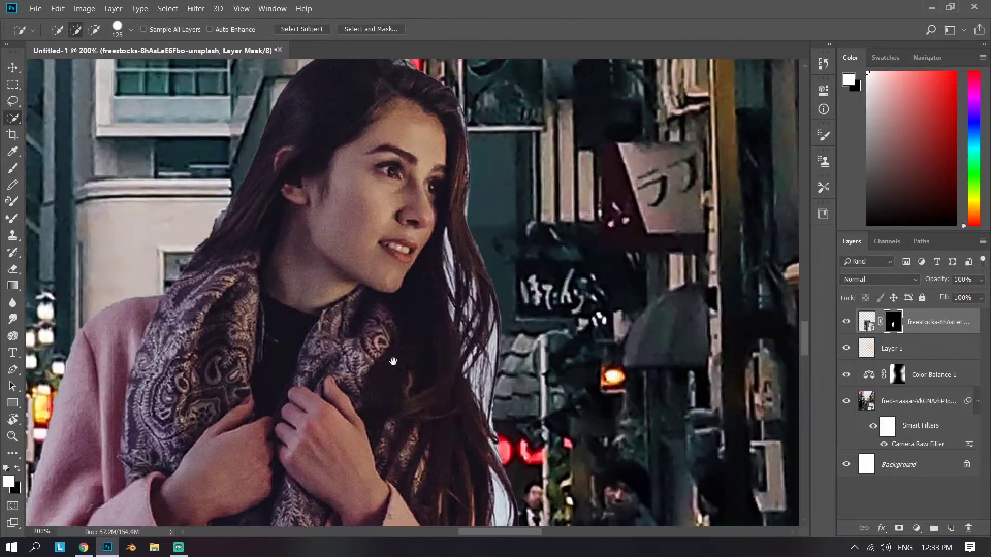
click(164, 9)
click(869, 320)
click(167, 9)
click(206, 129)
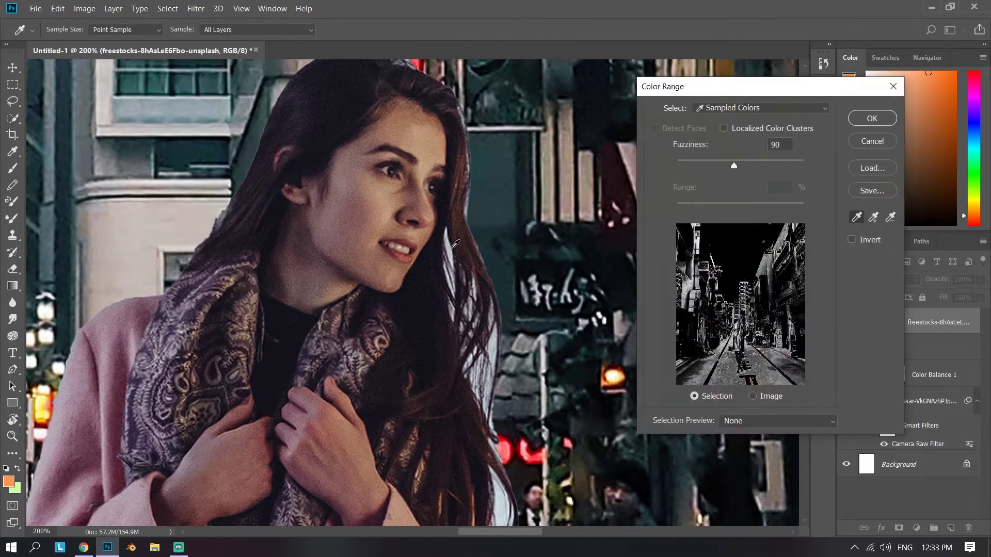
click(452, 249)
drag(733, 166, 746, 166)
key(Return)
Paint black on the woman's layer mask within the selection to hide the light fringe along her hair
key(b)
drag(579, 250, 549, 250)
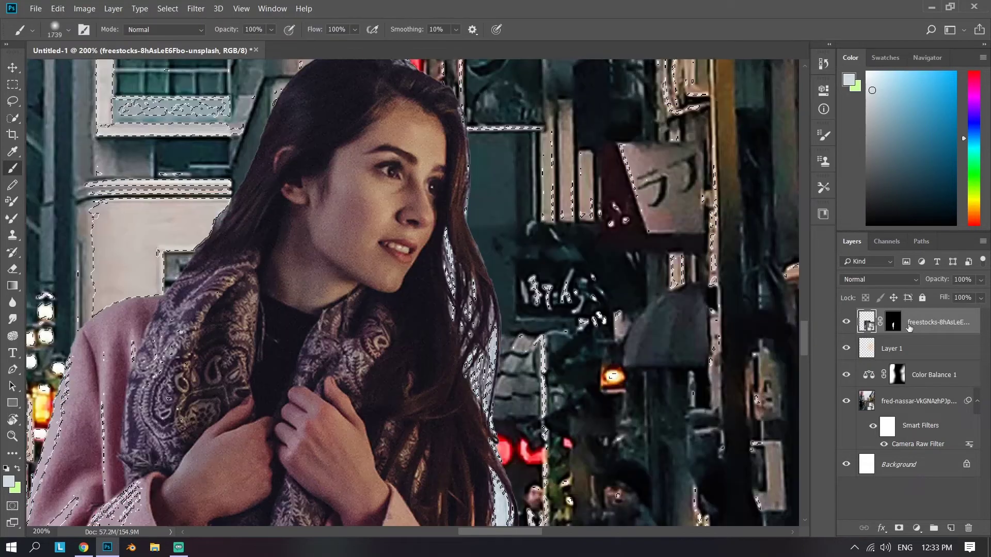
click(893, 322)
drag(499, 300, 363, 315)
drag(441, 262, 294, 263)
key(x)
mouse_move(464, 242)
mouse_down()
mouse_move(501, 451)
mouse_move(517, 445)
mouse_move(529, 476)
mouse_up()
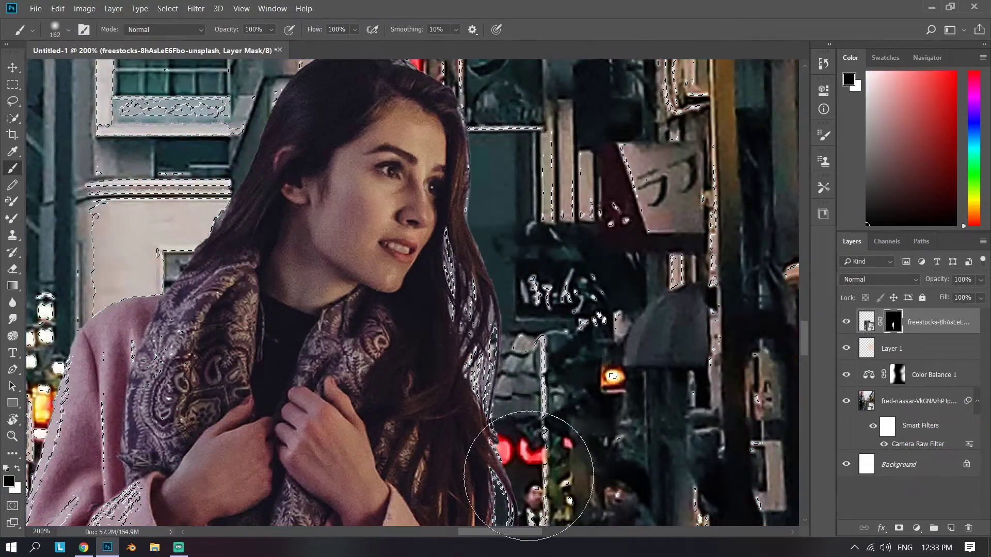
Deselect and clean up the remaining hair edge on the woman's mask with a 30 px black brush
key(ctrl+d)
drag(583, 266, 515, 269)
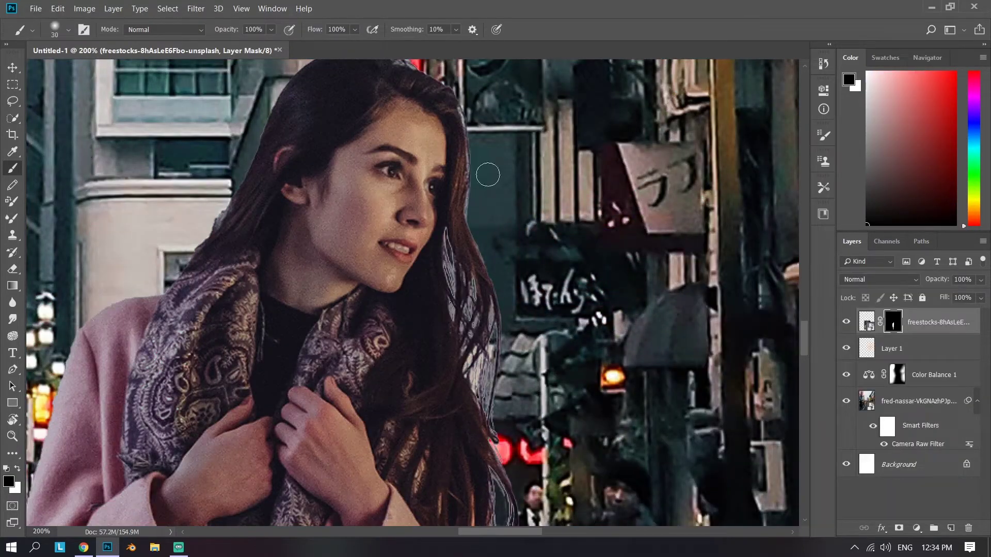
drag(488, 174, 468, 162)
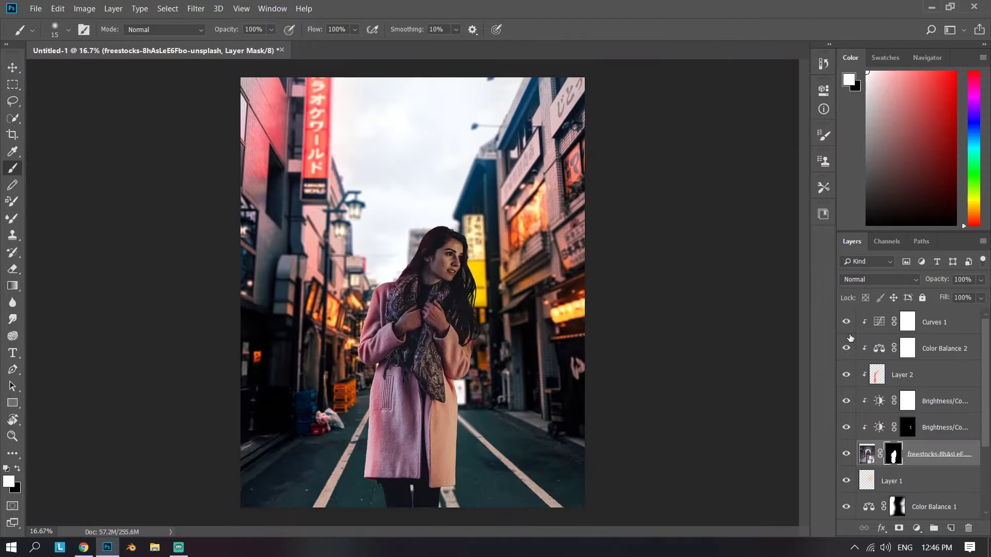
Inspect the composite around the woman and add a new empty layer above the Curves 1 adjustment
key(ctrl+plus)
key(ctrl+plus)
drag(629, 288, 563, 301)
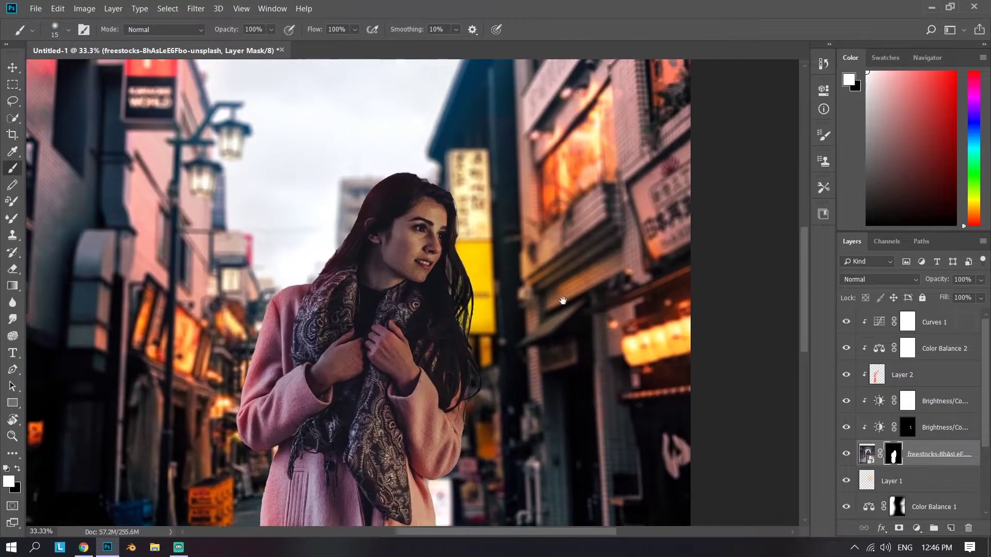
click(959, 330)
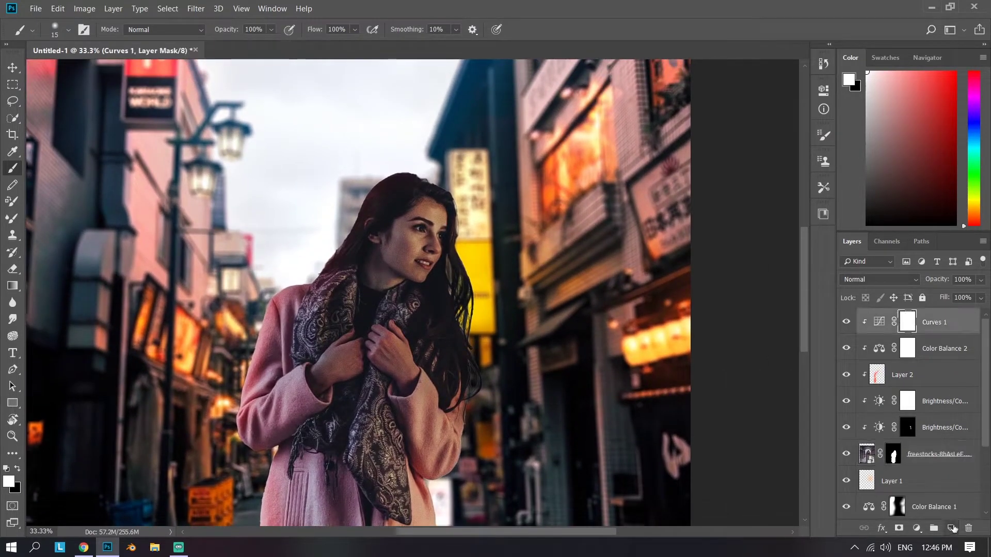
click(952, 528)
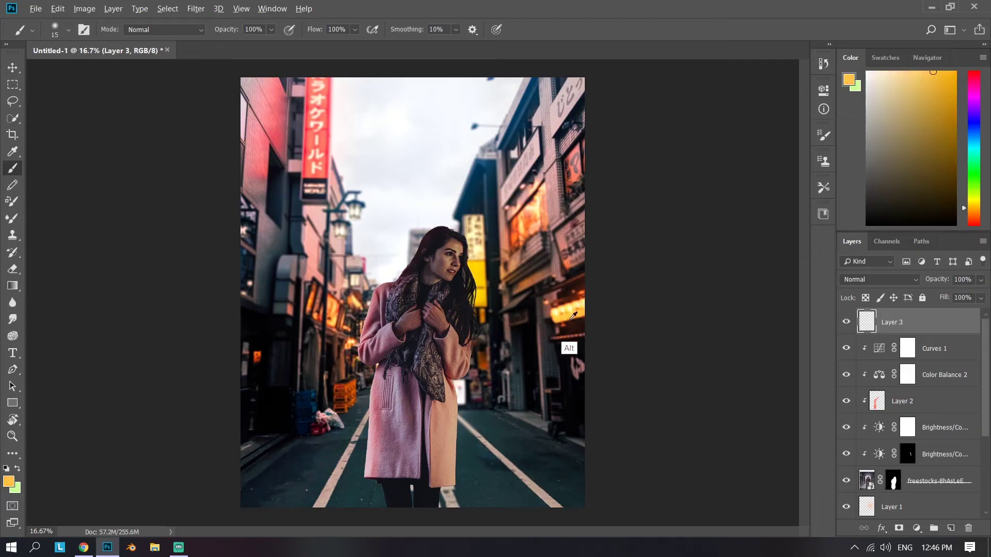
Paint a large soft orange glow over the shopfronts on the street's right side with a 4642 px brush, and set the layer's fill to 52%
alt+right_click(518, 384)
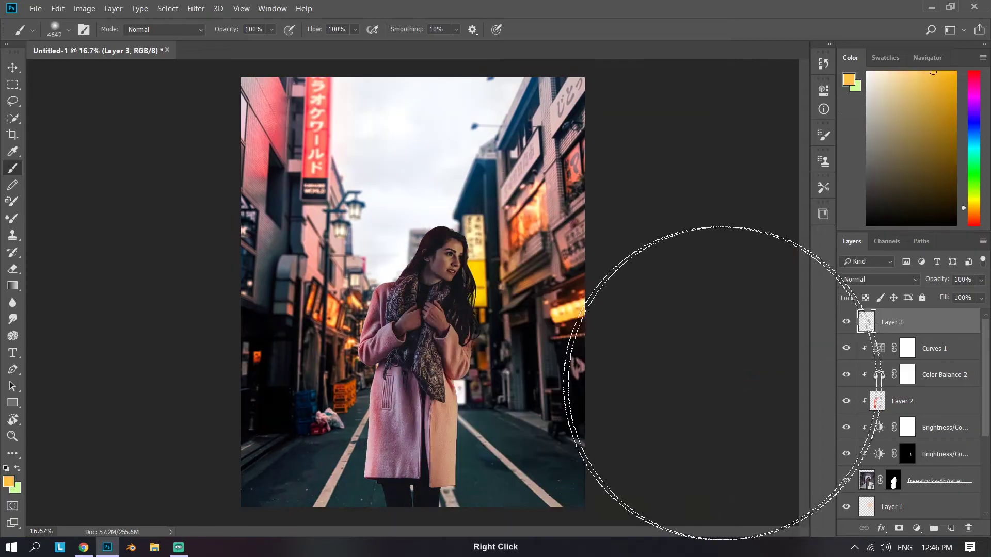
click(604, 321)
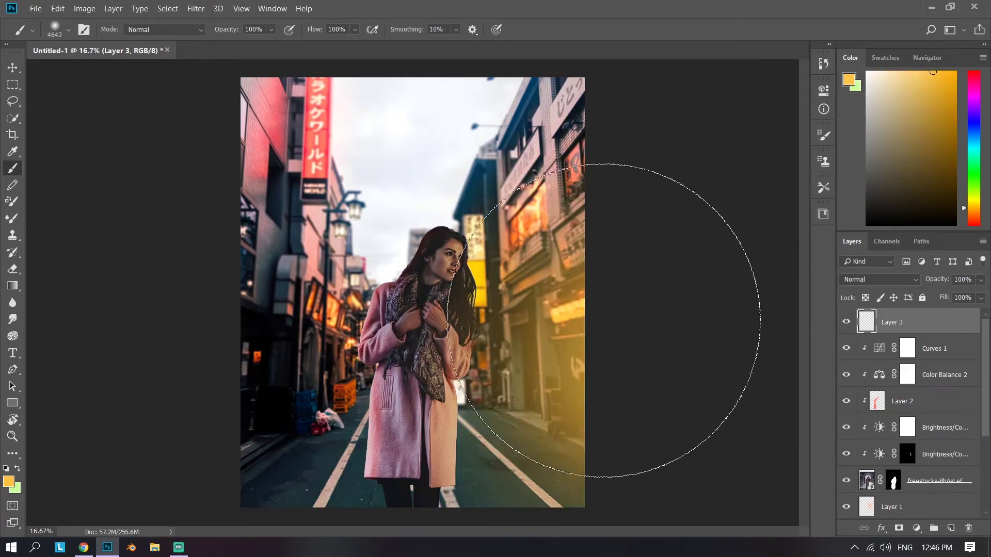
alt+right_click(494, 309)
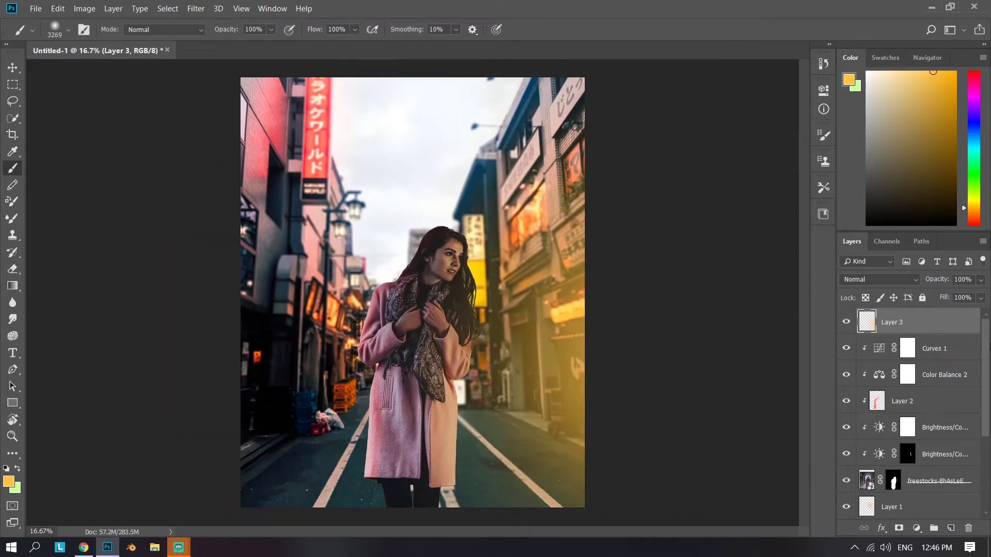
drag(944, 298, 914, 298)
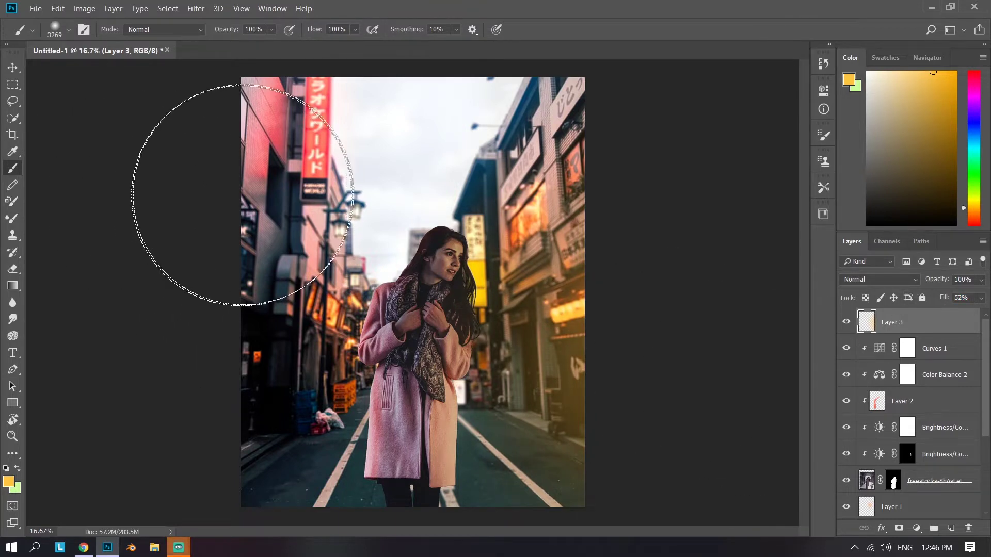
Add a new layer and paint a soft glow along the street's lower left edge in pink sampled from the building wall
click(949, 528)
alt+click(262, 158)
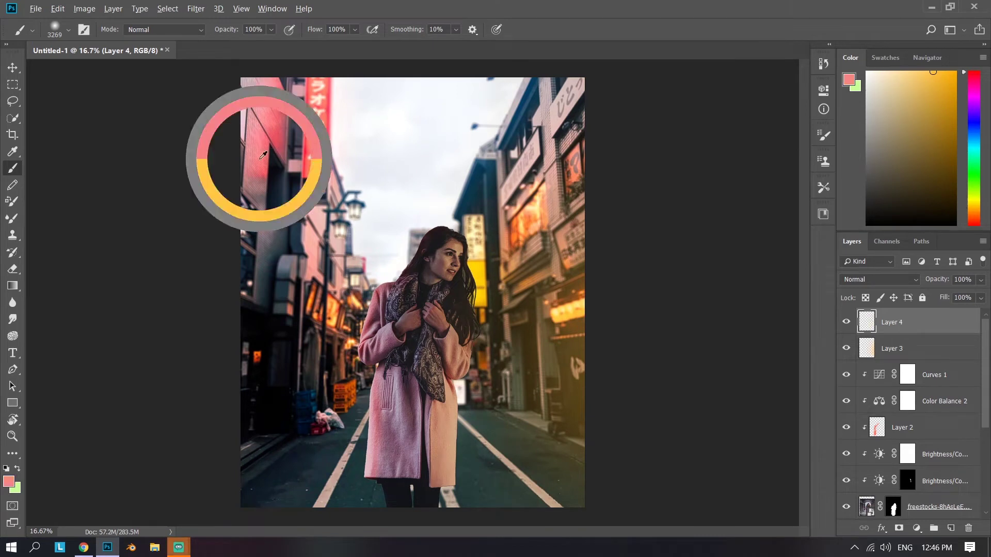
mouse_move(167, 377)
mouse_down()
mouse_move(243, 398)
mouse_move(210, 188)
mouse_move(172, 420)
mouse_move(184, 466)
mouse_up()
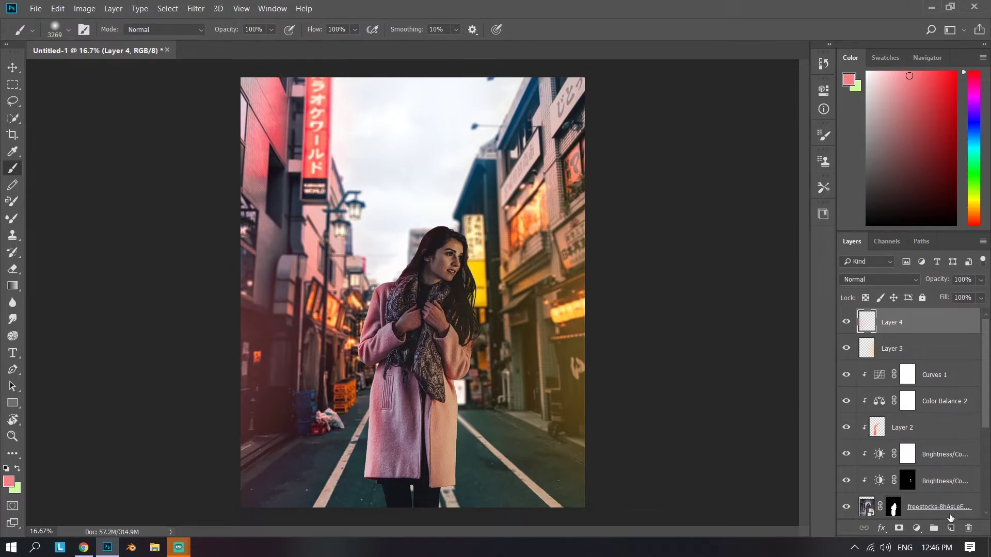
Try Color Dodge on the pink glow layer, return it to Normal and reduce its fill to about 49%
click(873, 278)
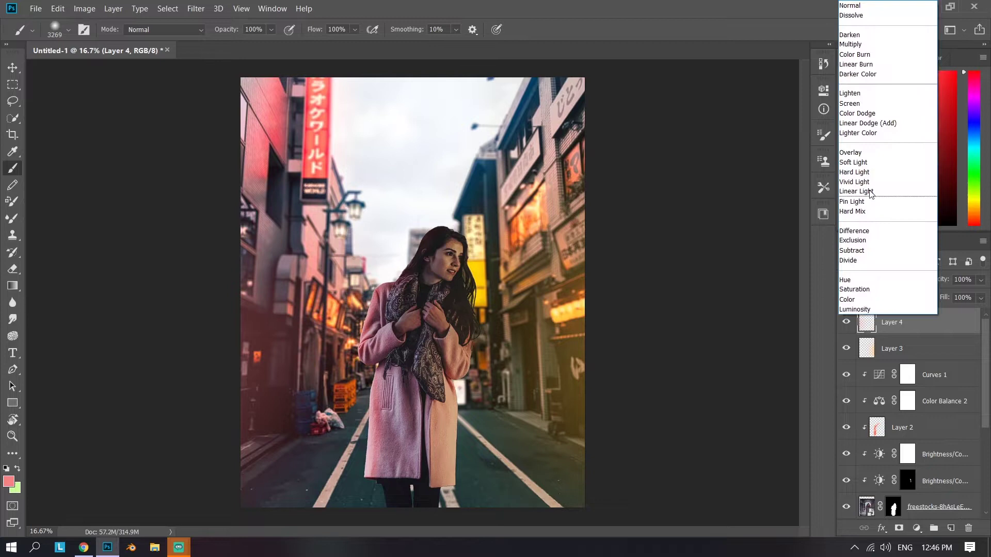
click(872, 114)
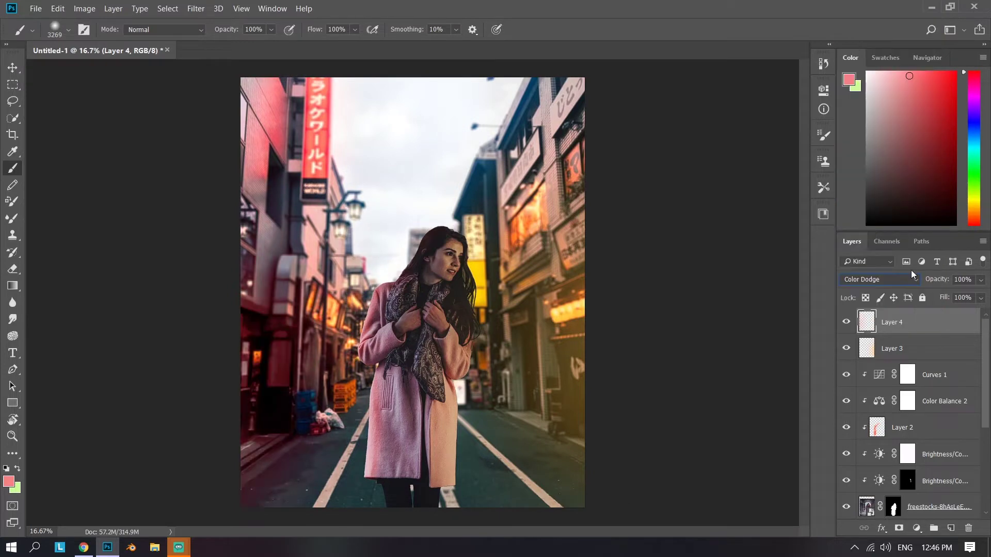
click(869, 280)
click(884, 11)
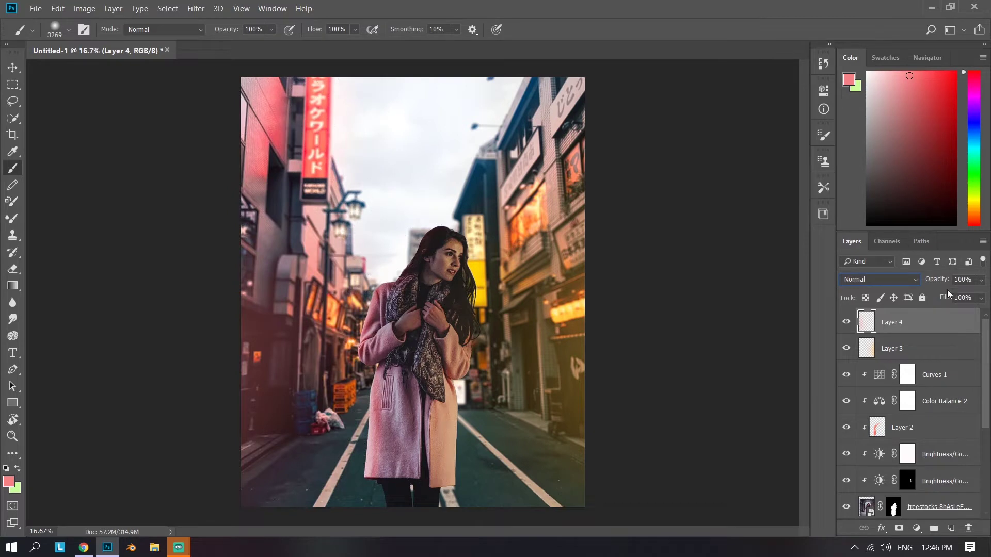
drag(923, 300, 908, 304)
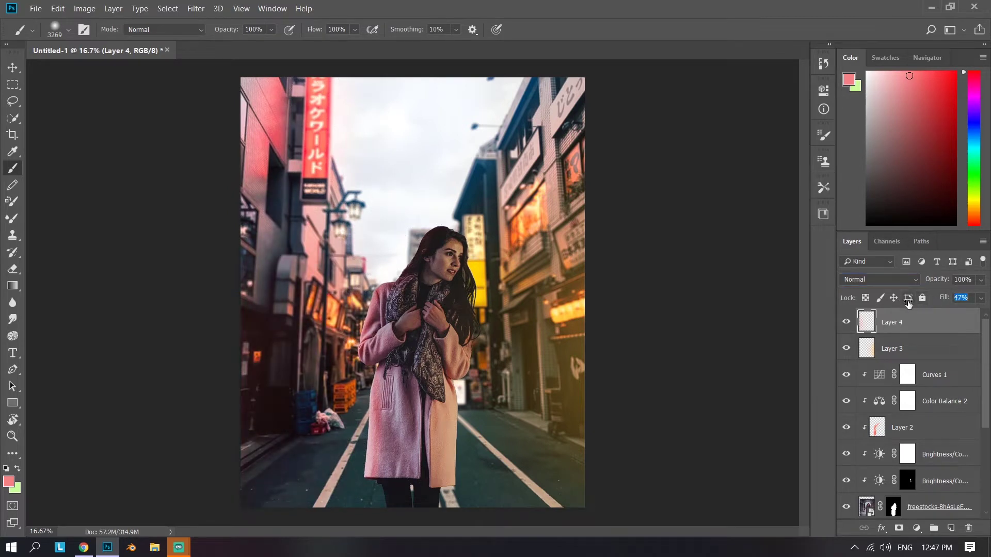
Try Color Dodge blending on the orange glow layer and compare the image with that layer hidden and shown
click(910, 339)
click(880, 279)
click(877, 116)
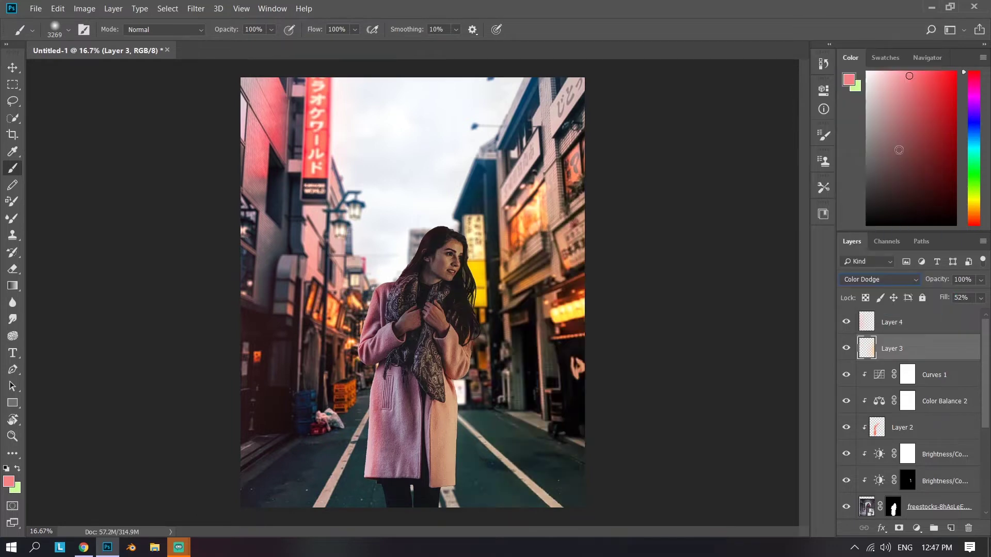
click(847, 350)
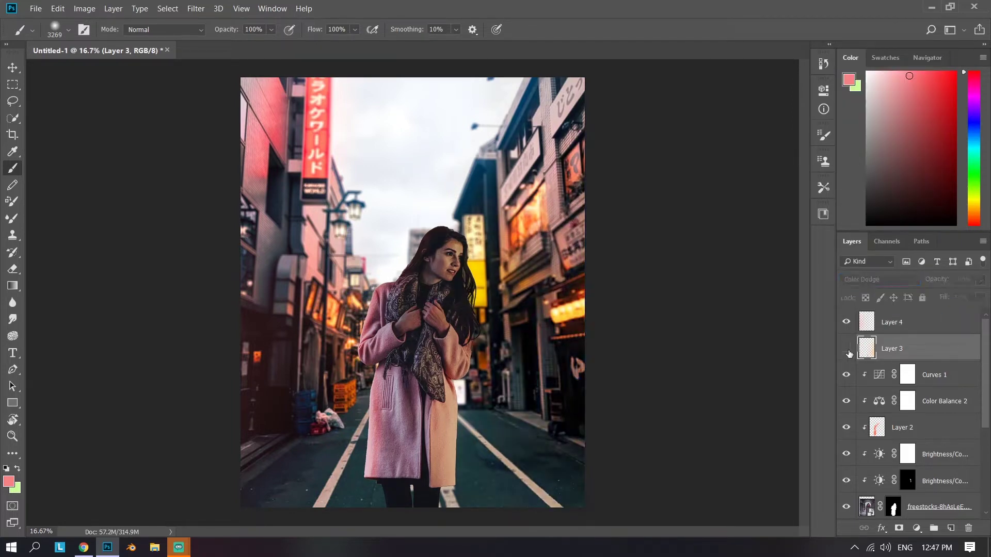
click(848, 351)
click(847, 351)
click(848, 350)
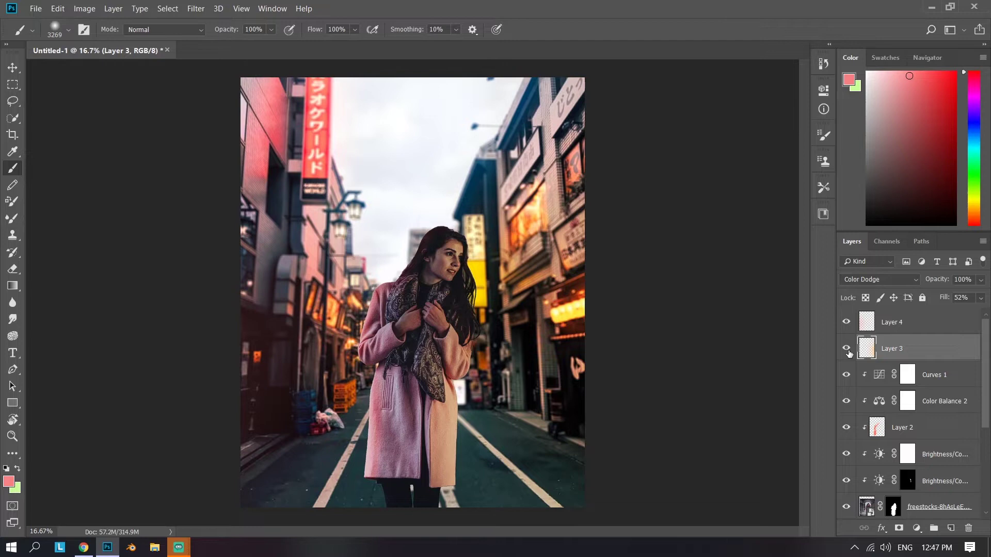
Try Screen and Overlay blending on the orange glow layer, comparing the Overlay version with the layer hidden and shown
click(884, 281)
click(884, 105)
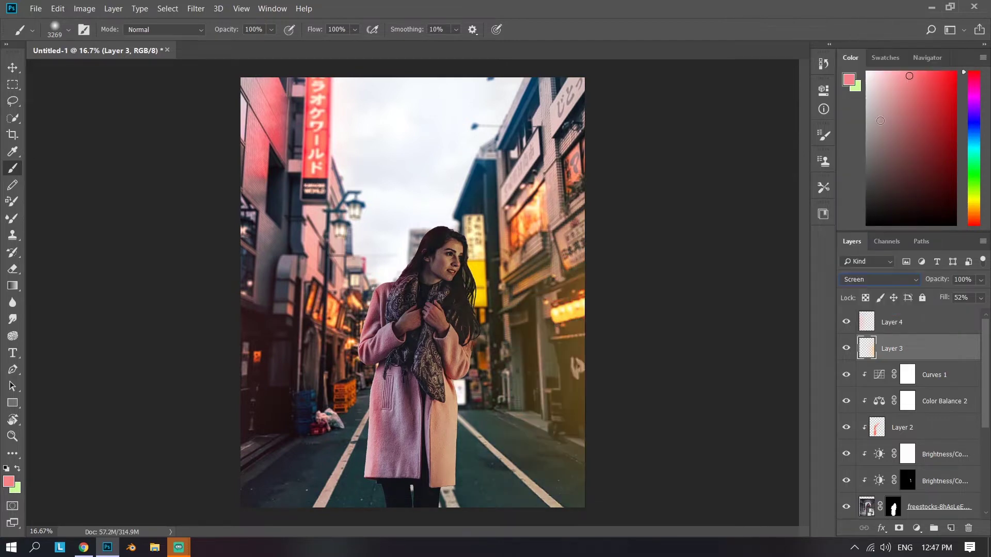
click(878, 282)
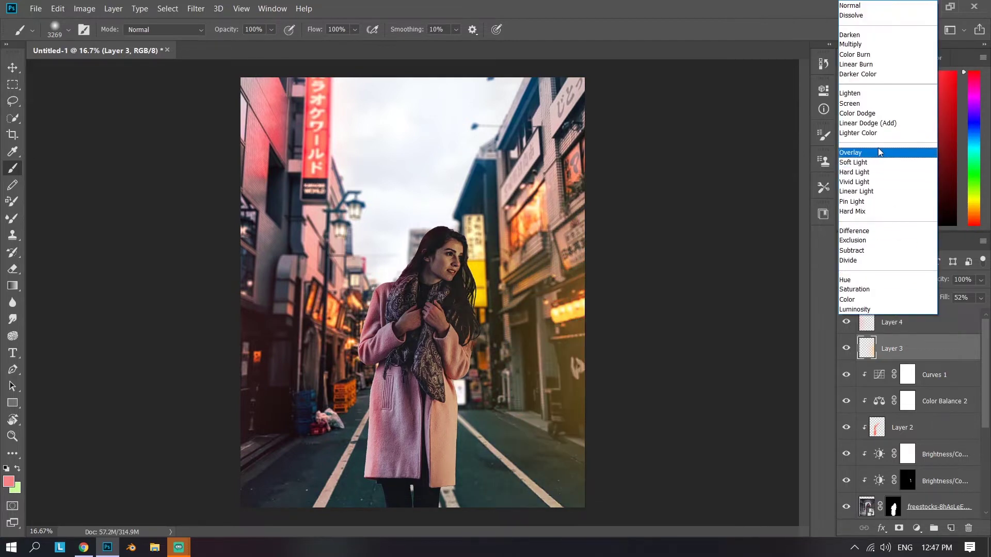
click(879, 148)
click(845, 350)
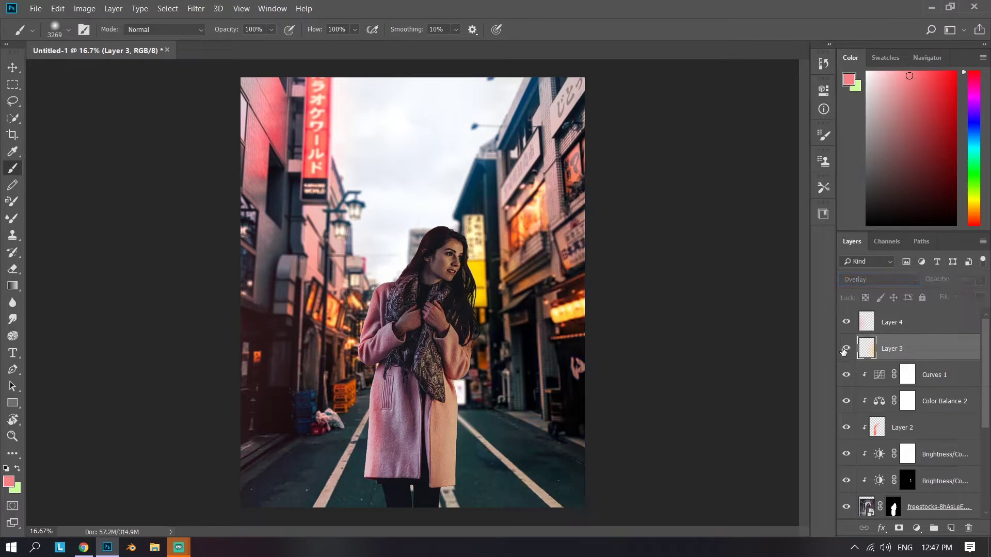
click(845, 350)
click(845, 350)
click(845, 350)
click(845, 350)
click(845, 350)
Return the orange glow layer to Normal blending at 25% fill, and compare the image with each glow layer hidden and shown
click(863, 280)
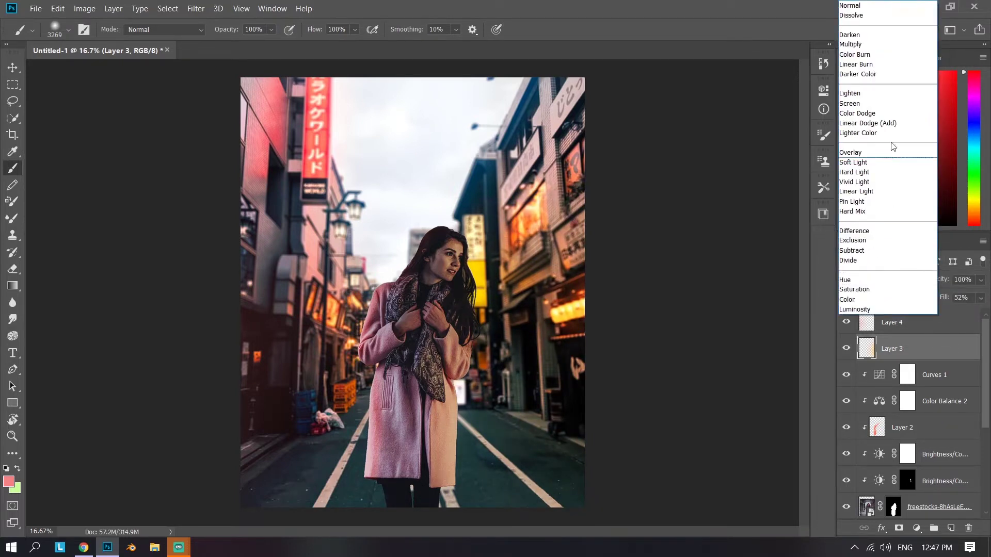
click(878, 10)
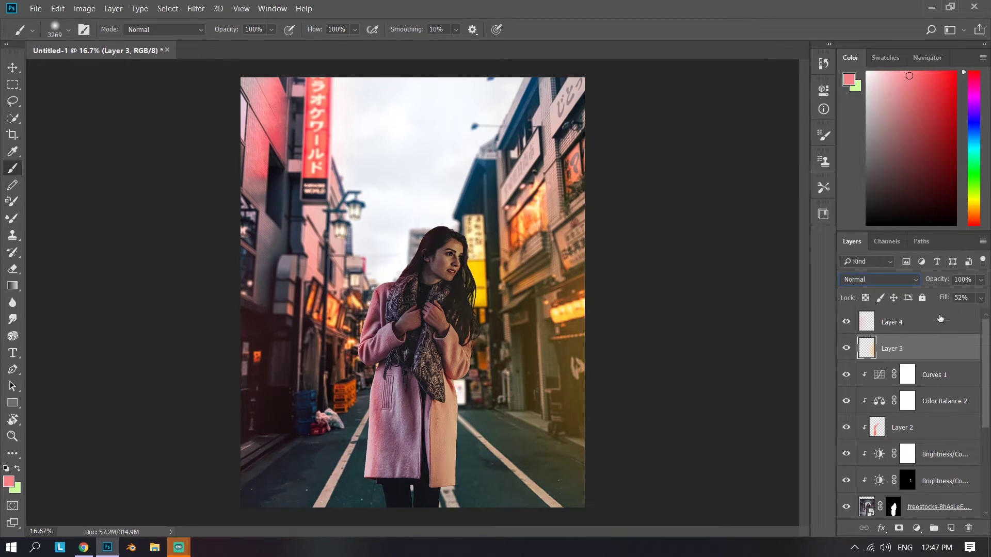
drag(942, 300, 933, 300)
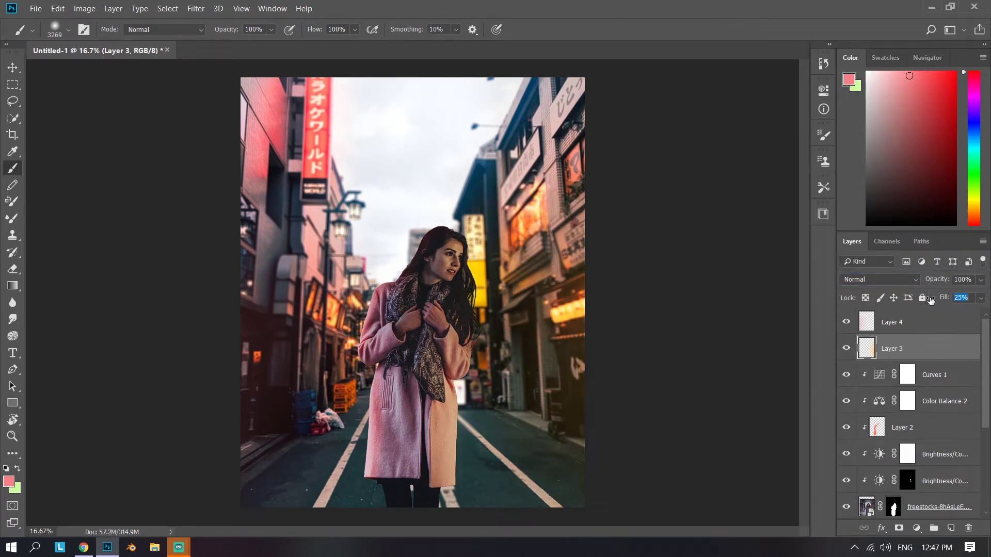
click(847, 349)
click(846, 349)
click(847, 321)
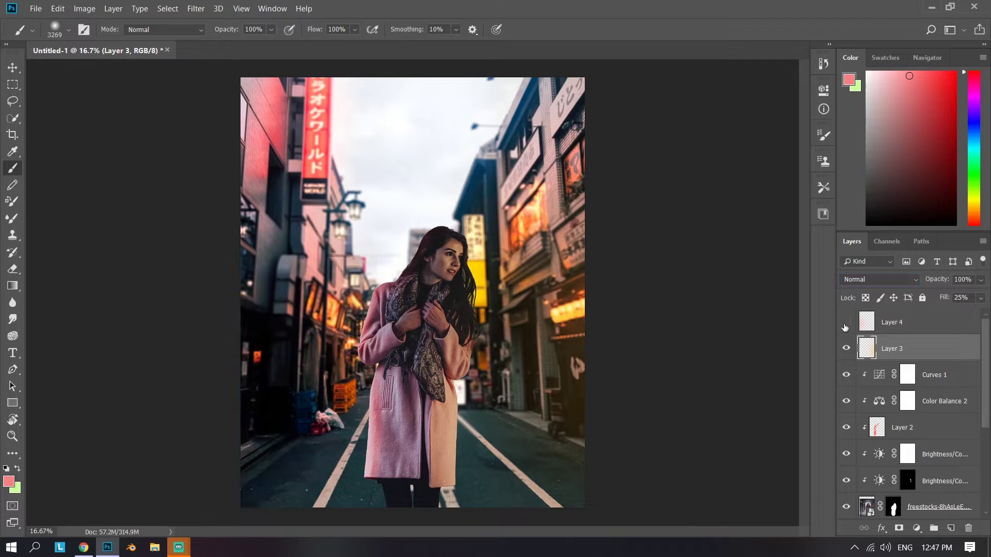
click(847, 322)
Add an empty layer directly above the Curves 1 adjustment and clip it to the woman's layer
click(899, 325)
key(ctrl+minus)
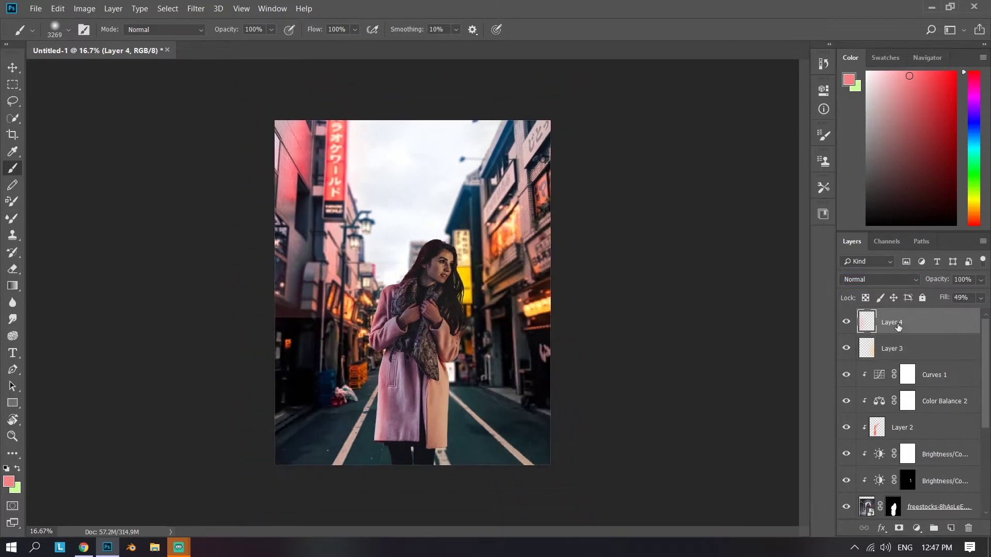
key(ctrl+plus)
key(ctrl+plus)
drag(717, 323, 730, 186)
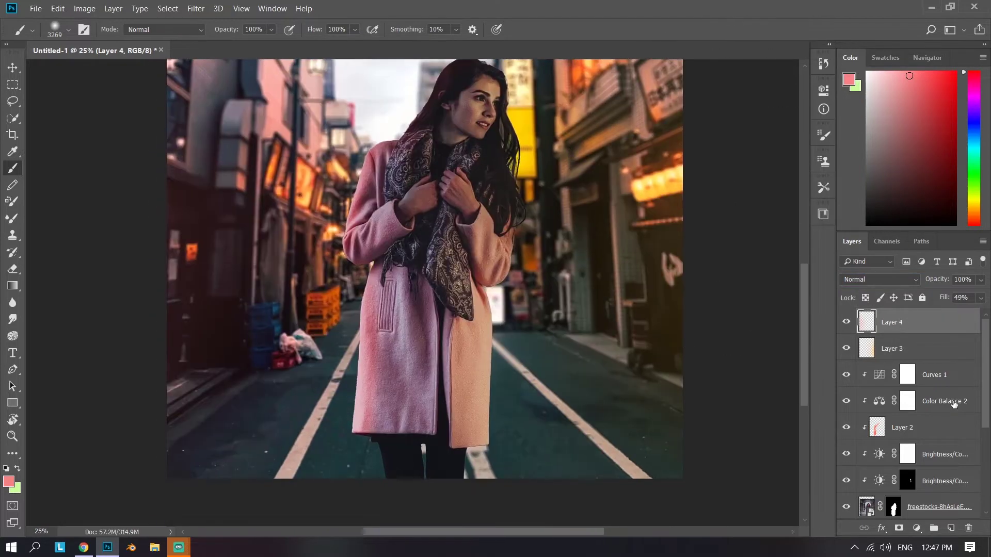
click(952, 372)
key(ctrl+shift+alt+n)
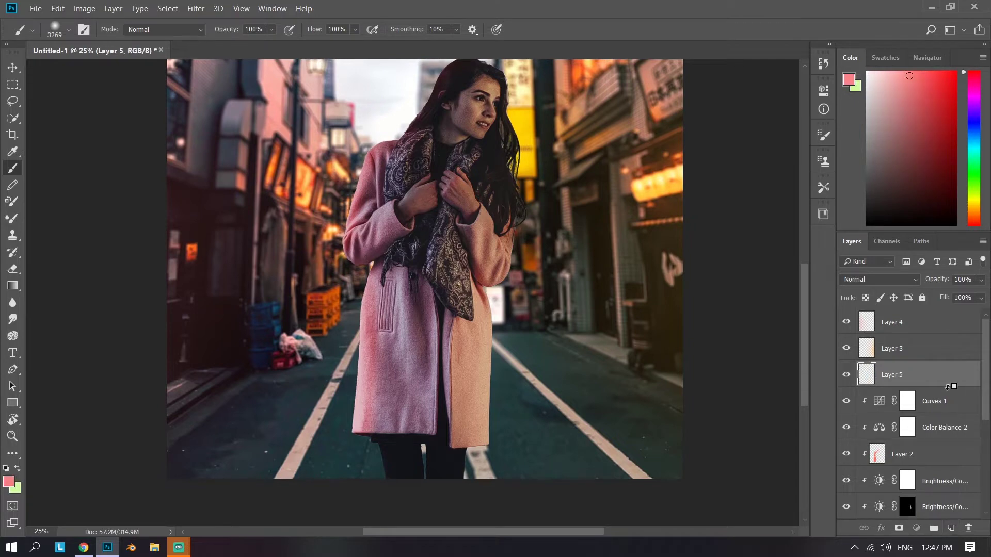
alt+click(948, 387)
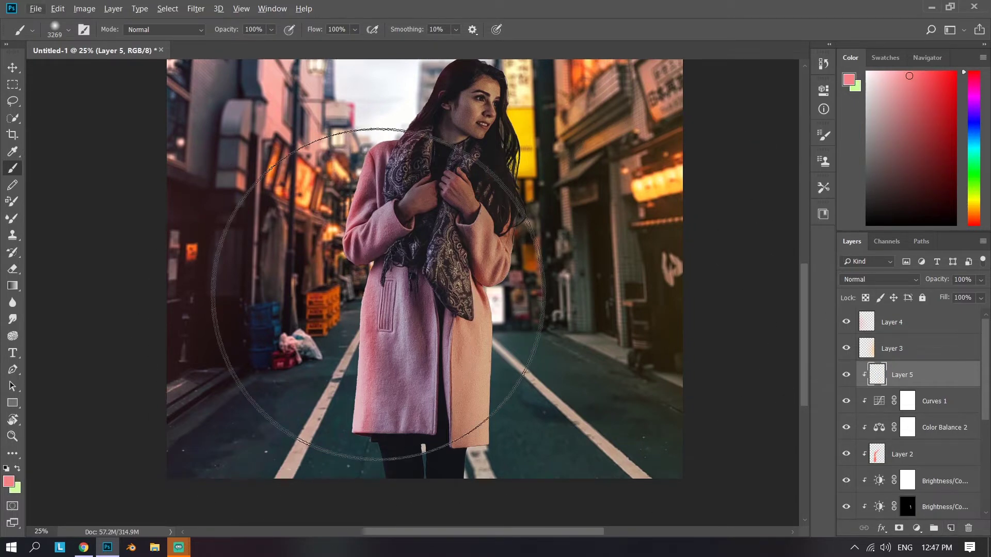
Paint soft pink rim light along the left edge of the woman's coat and sleeve, varying the soft brush size
drag(280, 327, 45, 383)
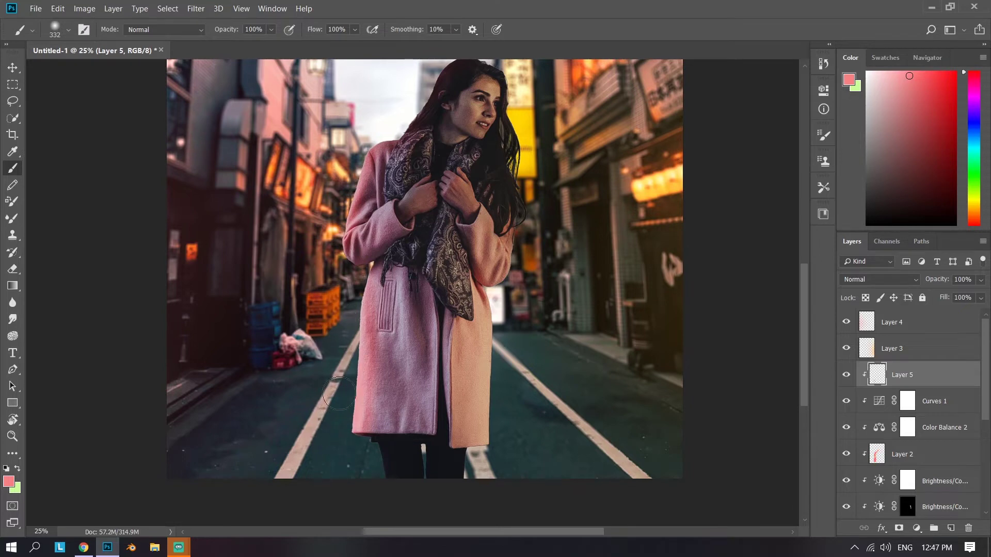
alt+right_click(356, 347)
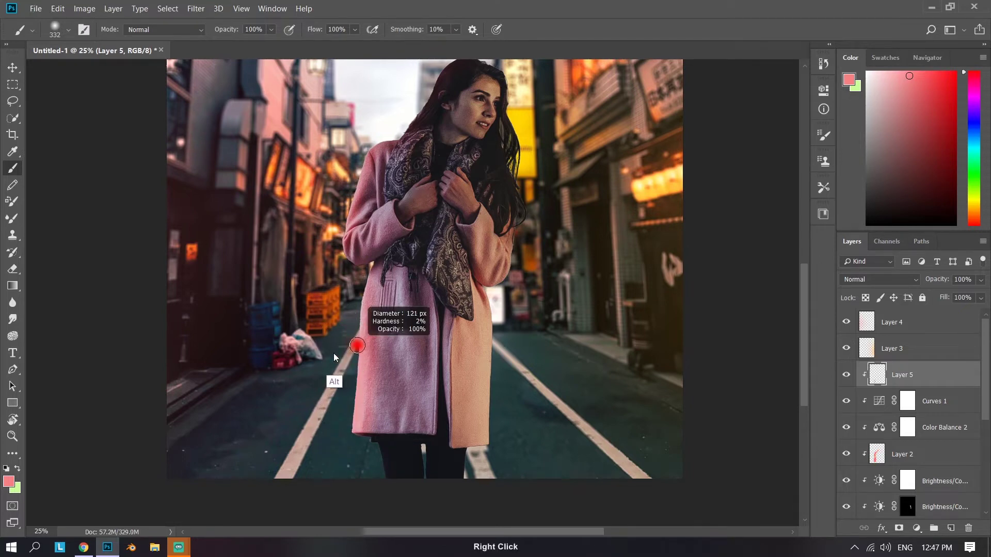
alt+right_click(400, 297)
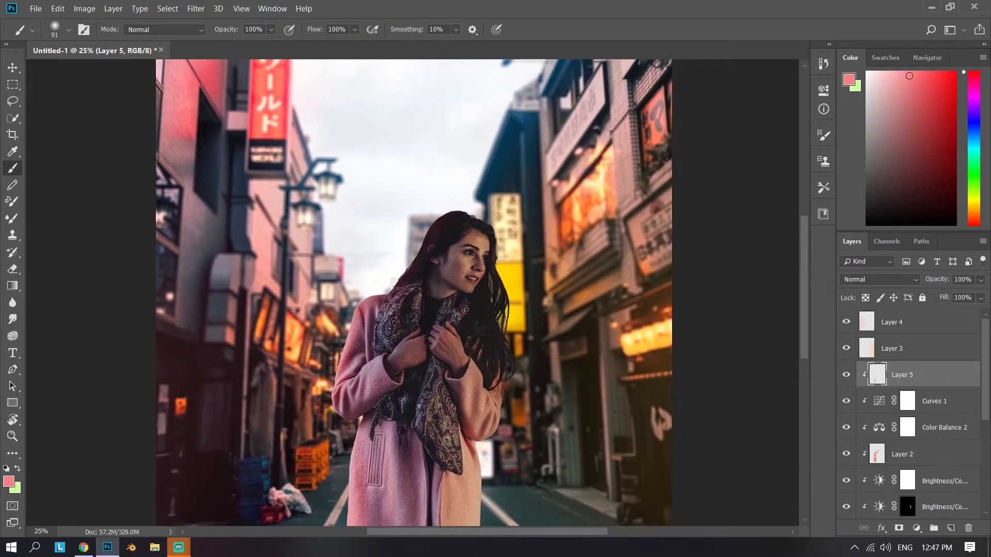
right_click(349, 337)
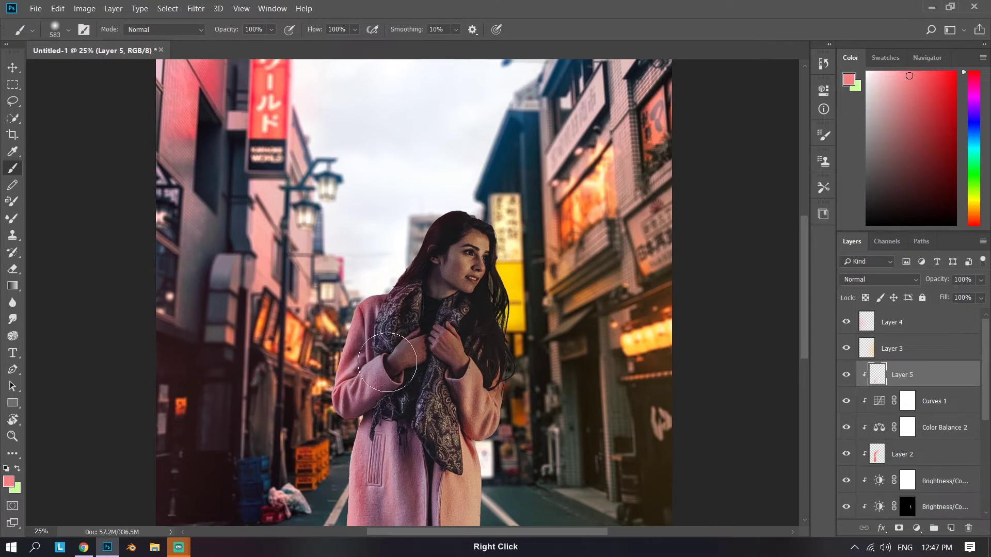
mouse_move(363, 386)
alt+mouse_down()
mouse_move(314, 403)
mouse_move(339, 396)
alt+mouse_up()
Paint pink highlights along the back and top of the woman's hair, reducing the brush from 20 px to 1 px for fine strands
mouse_move(411, 258)
alt+mouse_down()
mouse_move(429, 258)
mouse_move(417, 273)
alt+mouse_up()
mouse_move(458, 221)
mouse_down()
mouse_move(424, 256)
mouse_move(415, 250)
mouse_move(410, 267)
mouse_up()
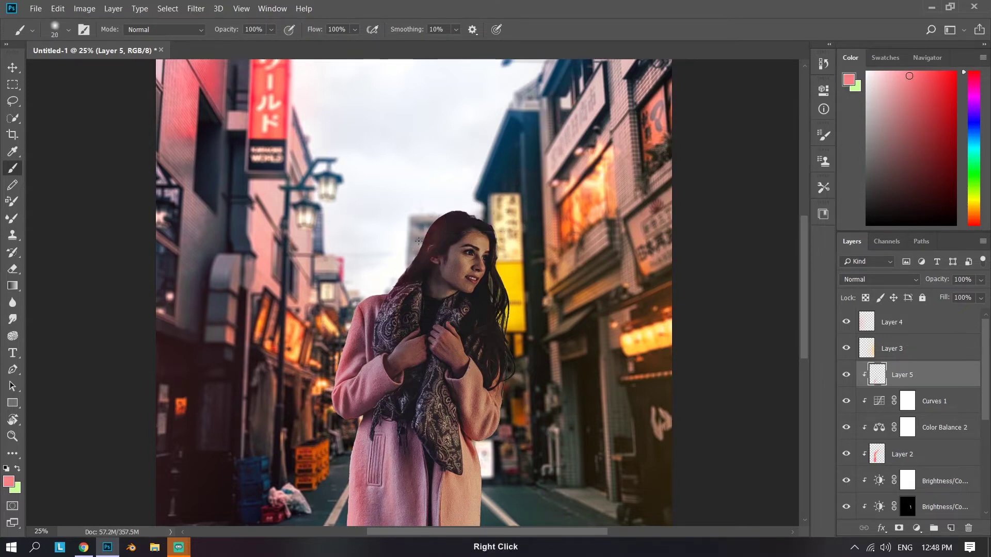
mouse_move(446, 226)
mouse_down()
mouse_move(437, 258)
mouse_move(449, 216)
mouse_up()
scroll(408, 377, up, 5)
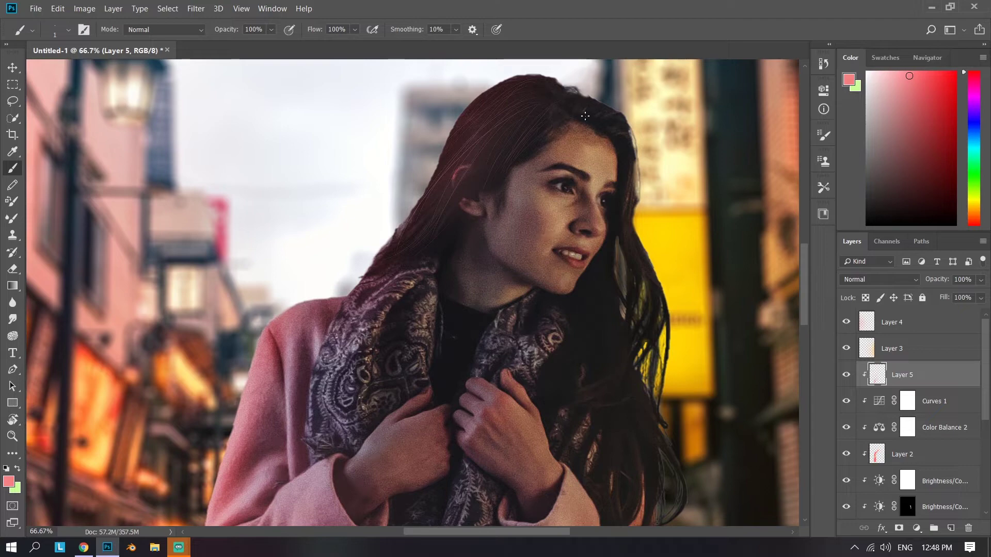
scroll(518, 273, down, 5)
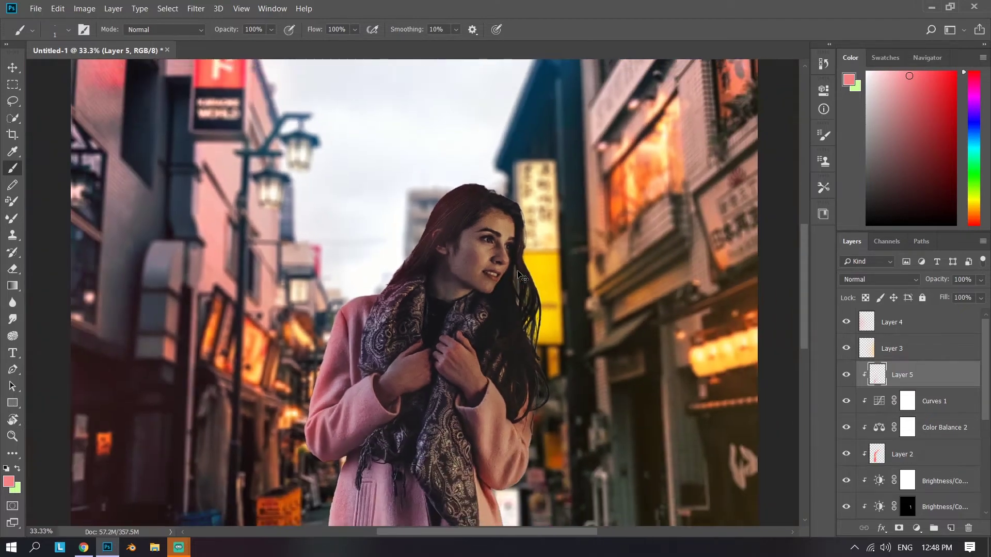
scroll(518, 271, up, 1)
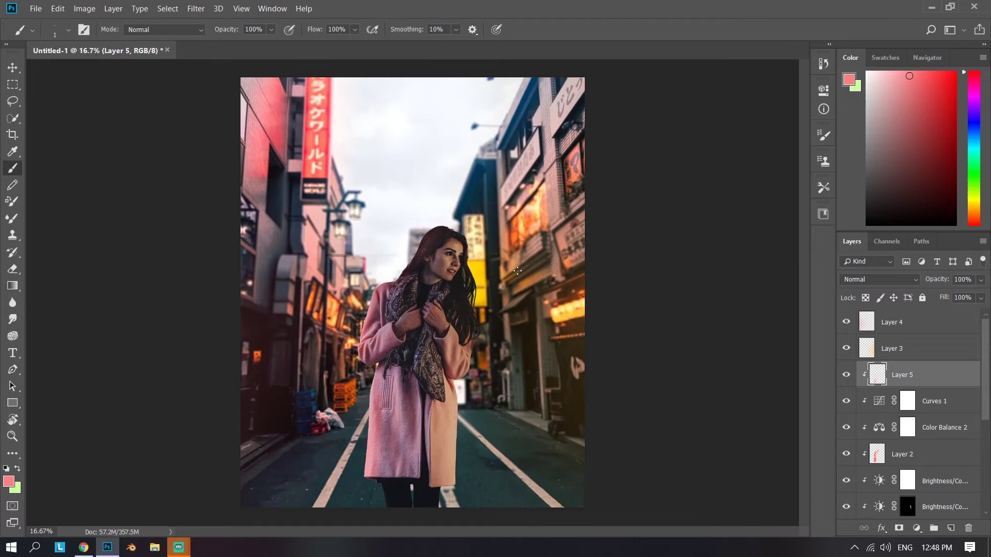
Compare the woman with the pink rim light layer hidden and shown, and reduce that layer's fill to 80%
click(847, 374)
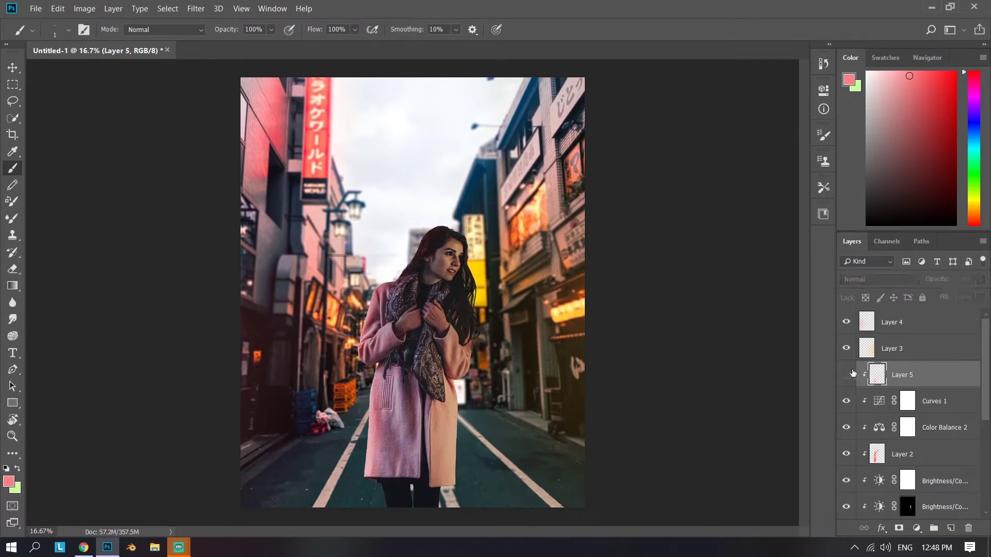
click(847, 374)
click(847, 374)
click(852, 372)
click(852, 373)
click(852, 372)
drag(940, 300, 930, 301)
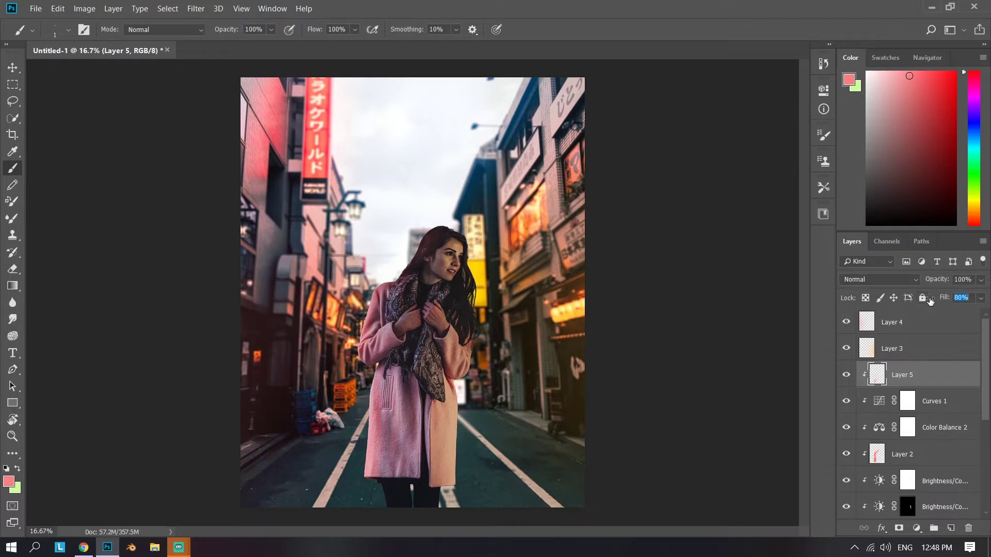
click(848, 371)
click(849, 372)
Compare the composite with the pink rim light layer hidden and shown, checking the woman at several magnifications
key(e)
alt+right_click(367, 368)
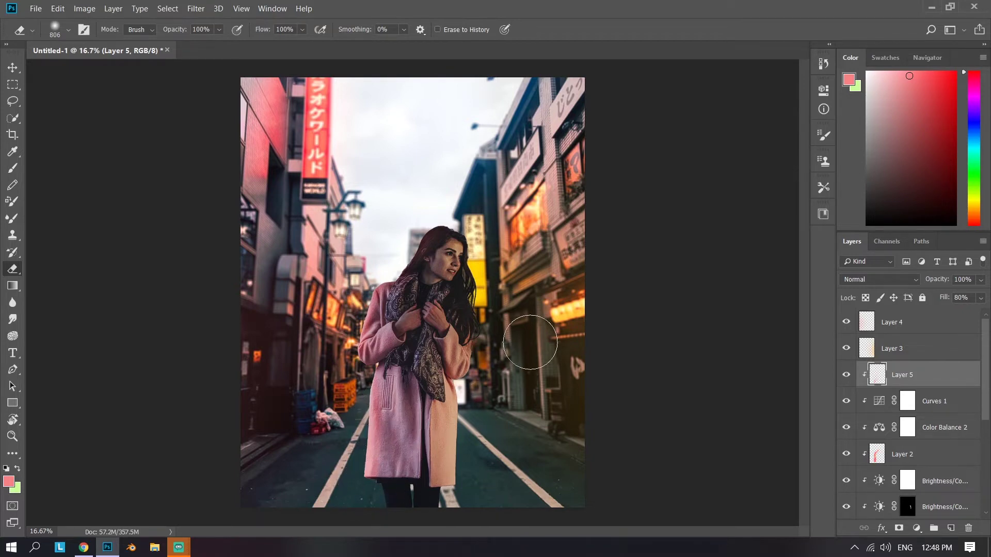
click(846, 383)
click(843, 377)
key(ctrl+minus)
key(ctrl+minus)
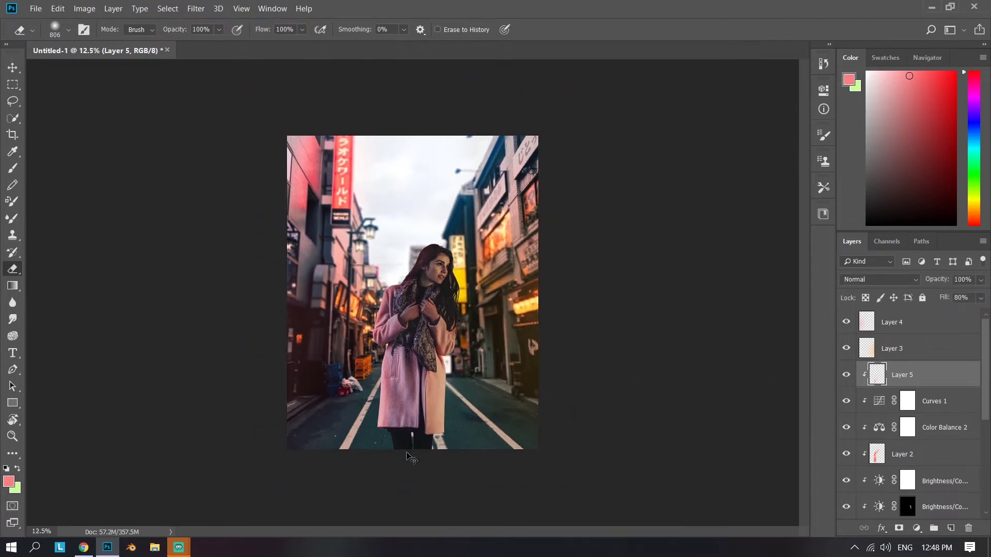
key(ctrl+plus)
key(ctrl+plus)
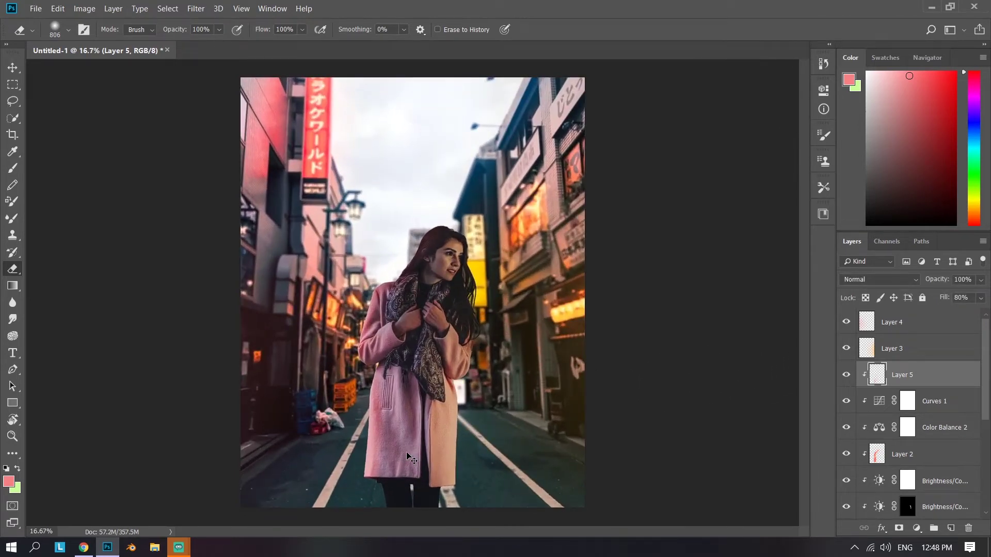
key(ctrl+plus)
key(ctrl+plus)
key(ctrl+plus)
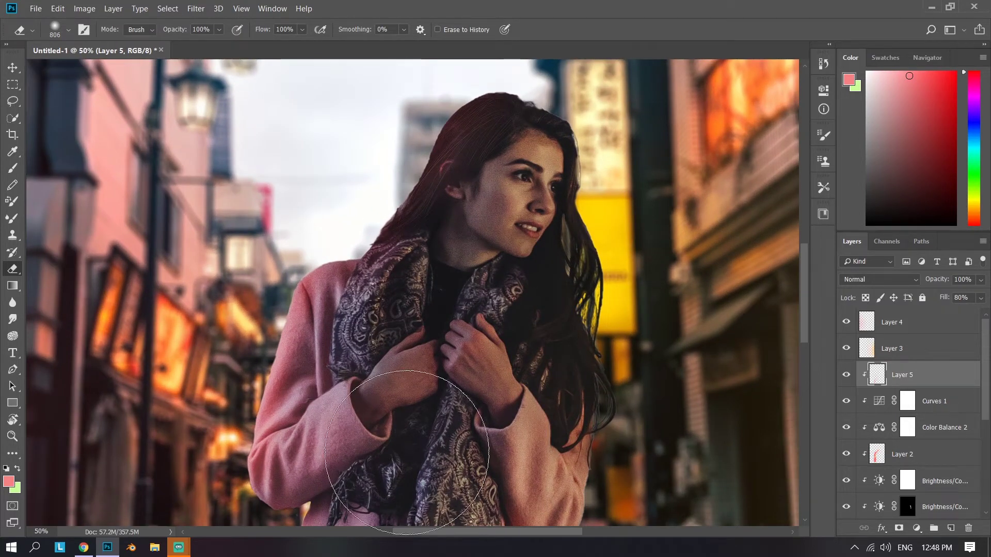
Add an empty layer directly beneath the woman's layer, above Layer 1
scroll(925, 426, down, 3)
click(933, 448)
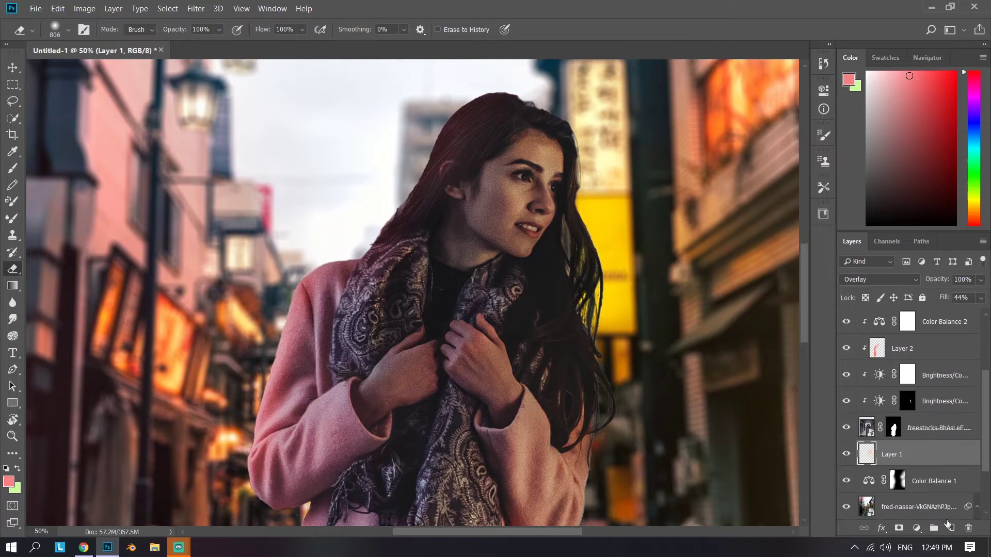
click(950, 528)
drag(613, 310, 599, 438)
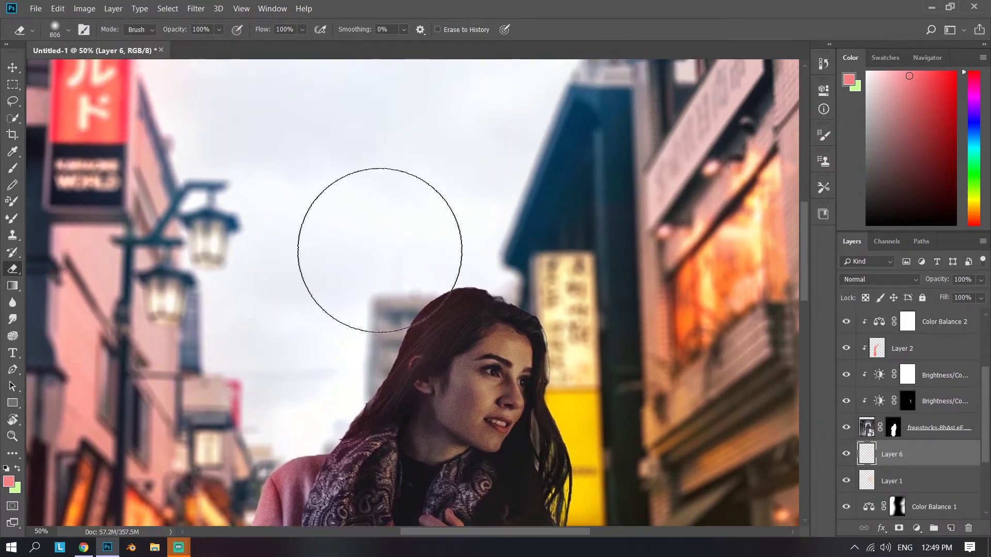
right_click(400, 256)
drag(537, 287, 453, 293)
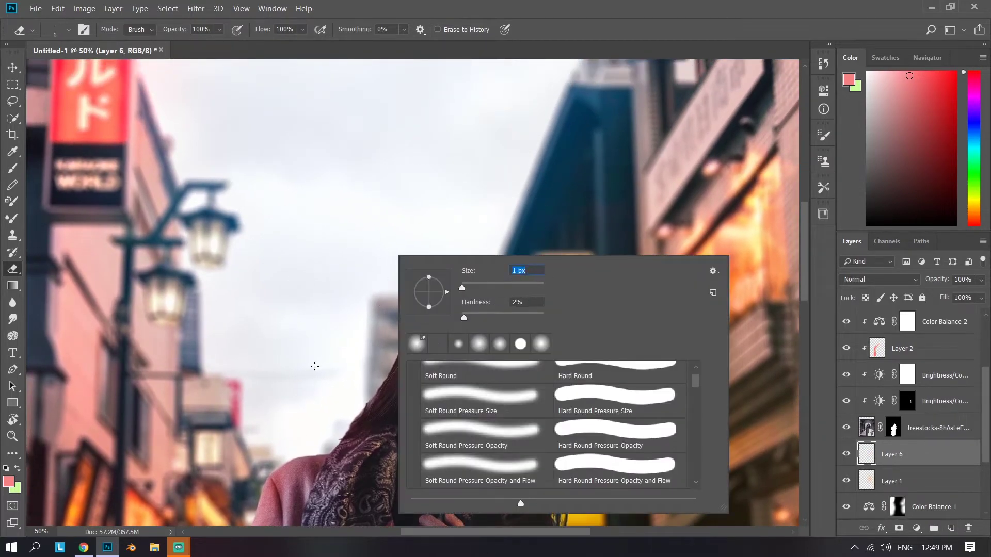
click(311, 382)
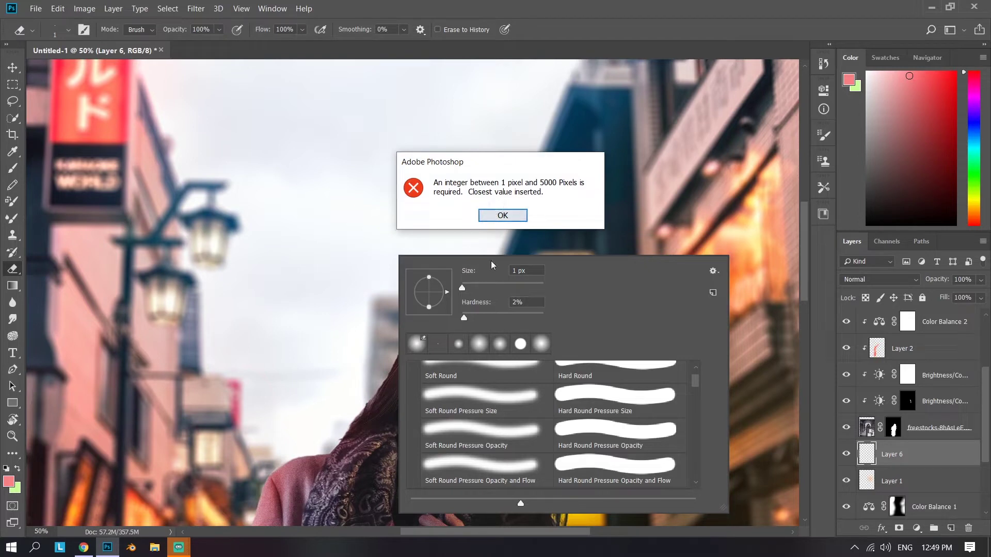
click(501, 215)
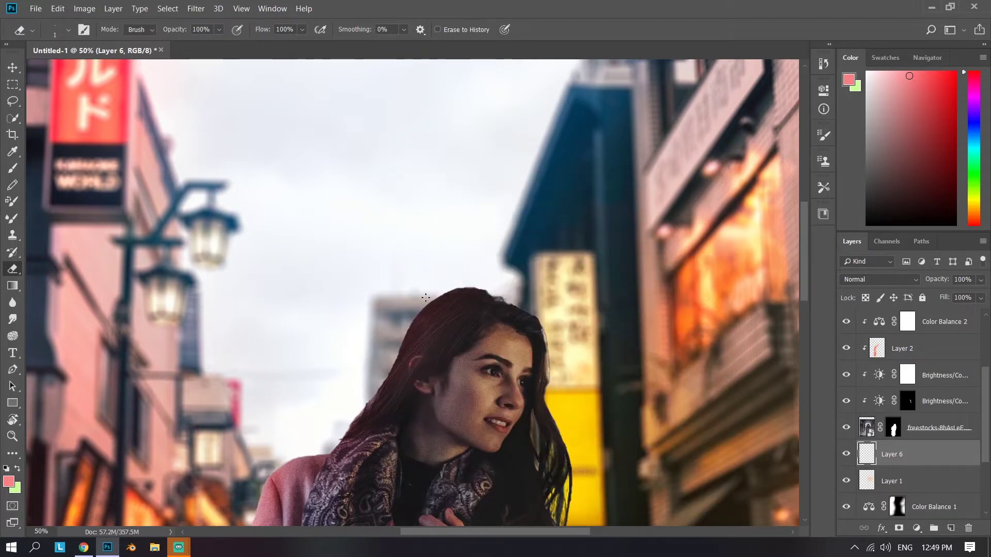
Sample the dark reddish hair colour and brush fine 1 px flyaway strands along the top and back of the woman's hair
key(b)
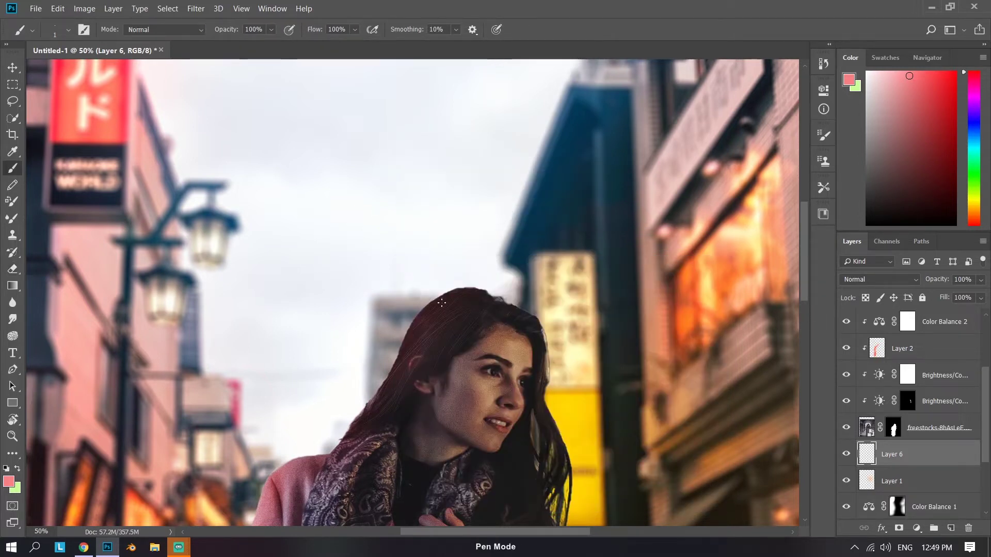
alt+click(428, 343)
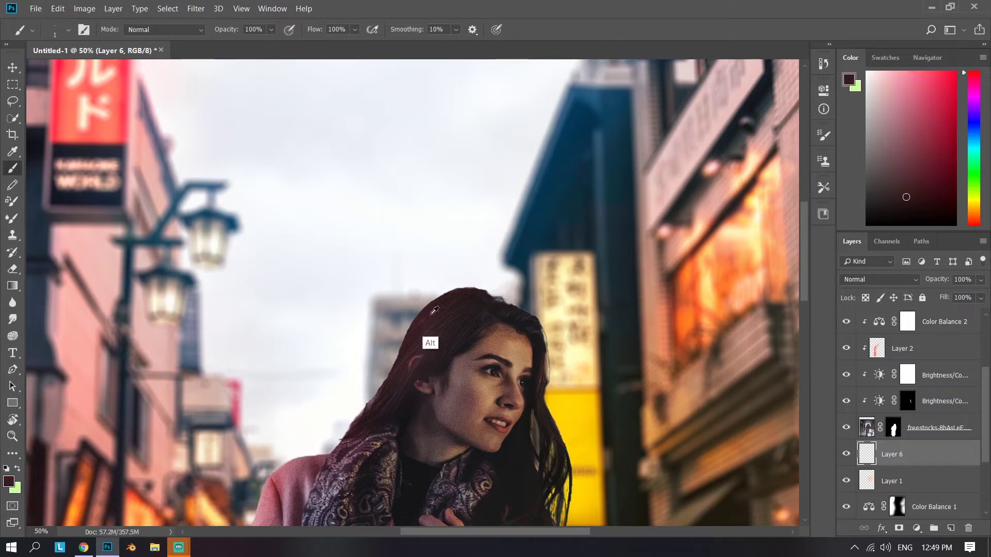
drag(460, 294, 382, 368)
mouse_move(454, 302)
mouse_down()
mouse_move(397, 346)
mouse_move(380, 436)
mouse_up()
mouse_move(437, 311)
mouse_down()
mouse_move(394, 356)
mouse_move(372, 404)
mouse_up()
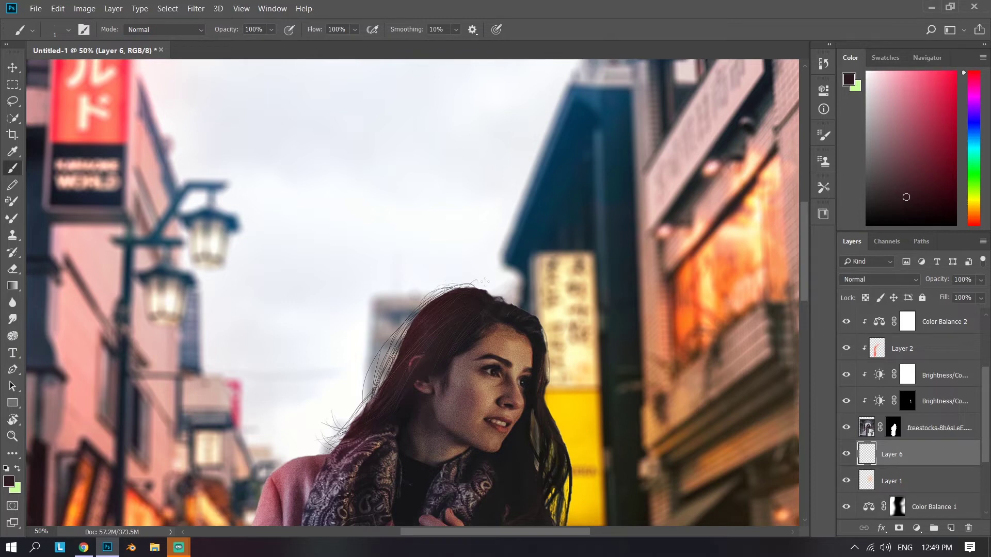
key(ctrl+z)
scroll(329, 433, down, 2)
scroll(329, 431, up, 4)
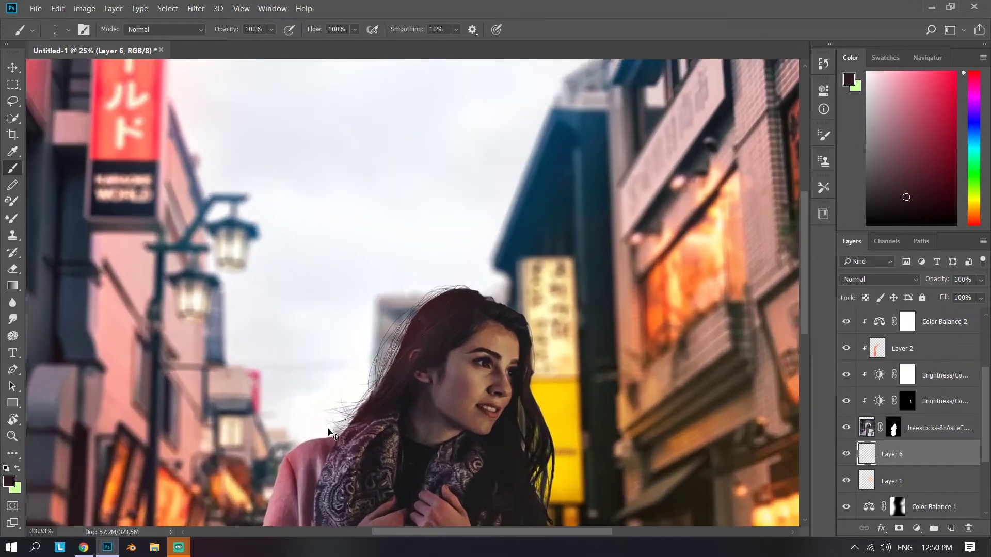
Set the brush size to 2 px and paint loose strands along the front edge of the hair beside the face
drag(328, 428, 416, 294)
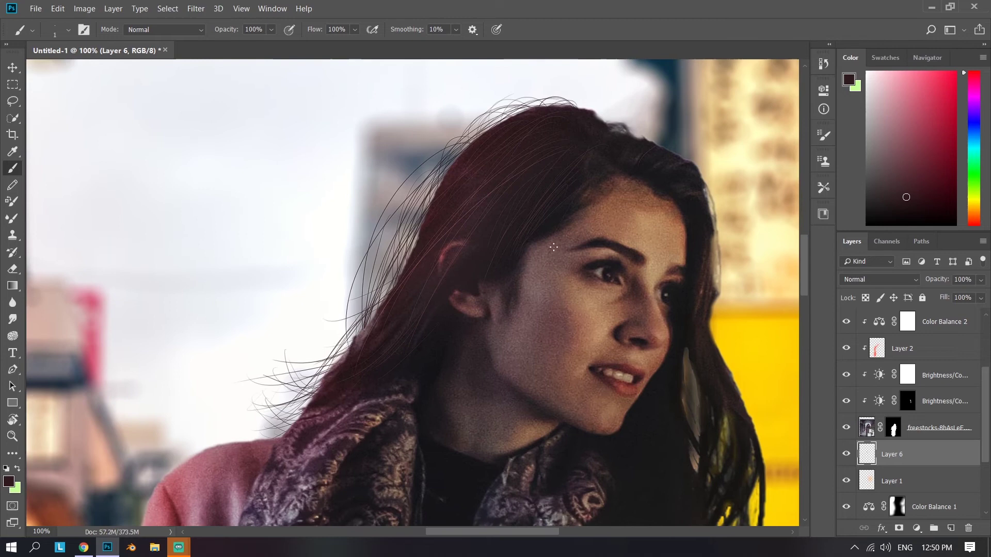
right_click(585, 235)
click(672, 259)
text(2)
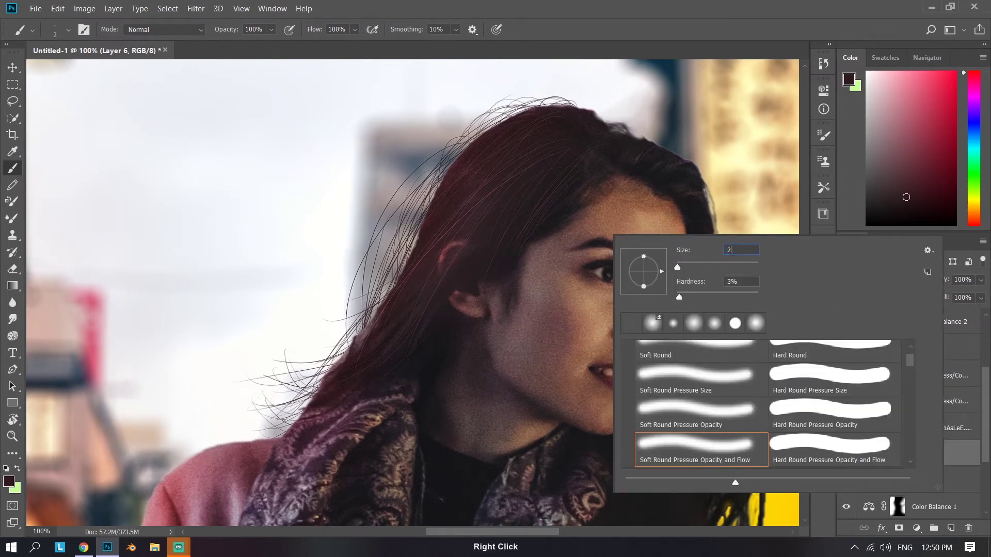
key(Return)
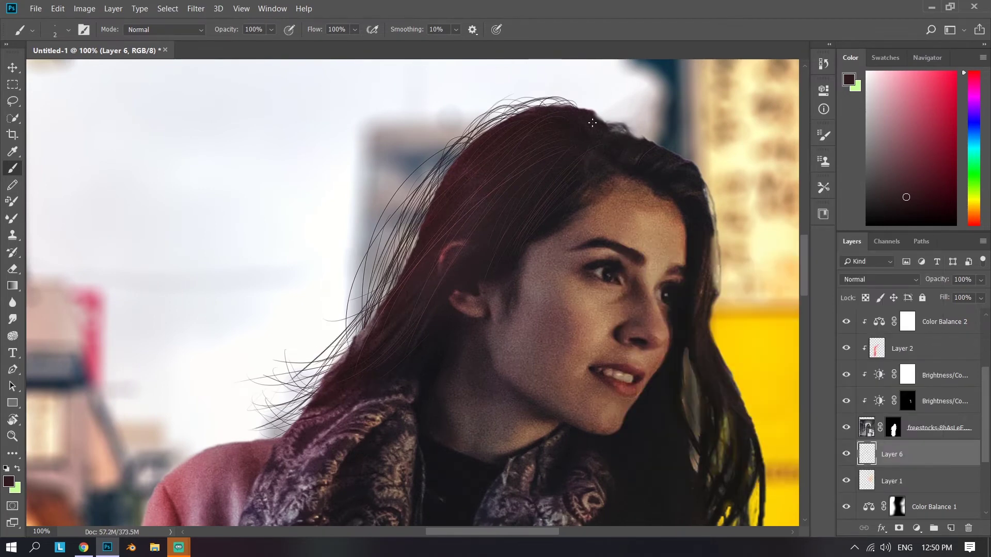
mouse_move(681, 147)
mouse_down()
mouse_move(711, 209)
mouse_move(707, 296)
mouse_up()
drag(686, 364, 697, 426)
Sample the near-black hair colour and paint long loose strands down the hair's right edge, over the yellow sign
alt+click(686, 419)
drag(696, 388, 698, 412)
drag(697, 413, 579, 321)
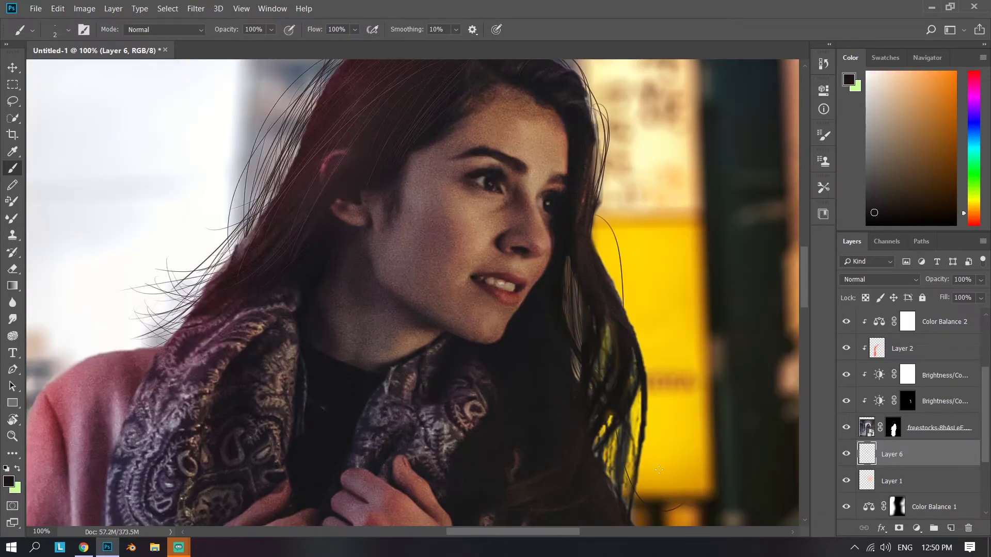
drag(596, 213, 662, 410)
mouse_move(621, 300)
mouse_down()
mouse_move(676, 465)
mouse_move(701, 470)
mouse_up()
drag(601, 117, 626, 317)
drag(600, 186, 613, 277)
mouse_move(594, 213)
mouse_down()
mouse_move(606, 271)
mouse_move(682, 416)
mouse_move(630, 366)
mouse_up()
scroll(712, 426, down, 1)
drag(552, 192, 569, 270)
drag(566, 251, 575, 298)
drag(531, 120, 564, 180)
drag(560, 163, 569, 281)
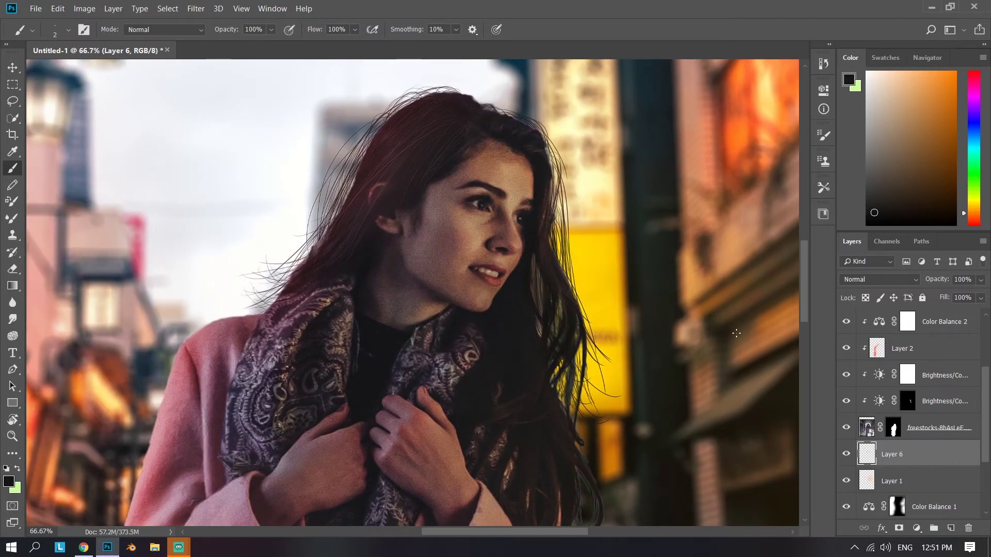
Soften the painted strands on both sides of the hair with the Smudge tool at 22% strength
click(13, 319)
drag(213, 30, 198, 32)
drag(594, 330, 590, 392)
drag(590, 209, 555, 217)
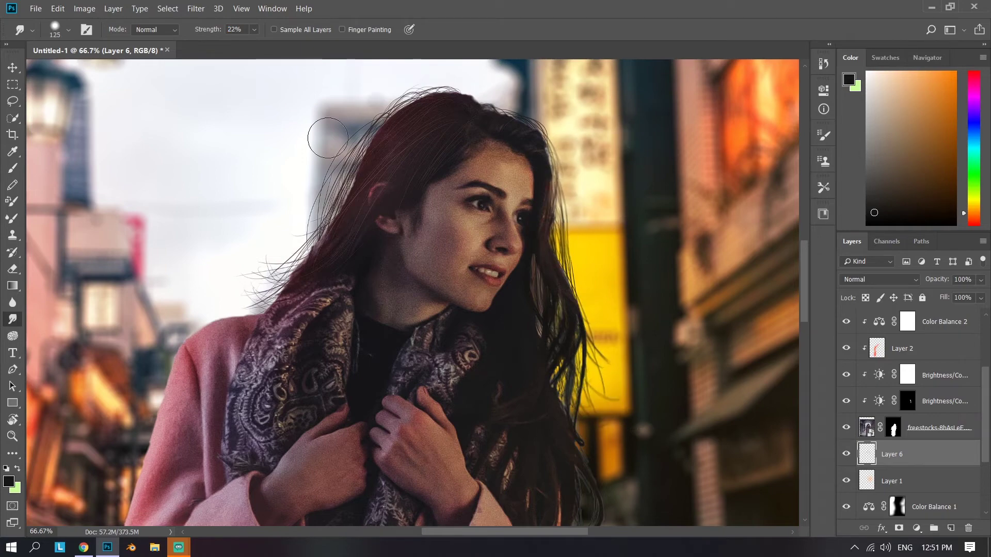
drag(327, 137, 314, 199)
drag(409, 84, 250, 248)
drag(256, 313, 248, 298)
scroll(302, 231, down, 3)
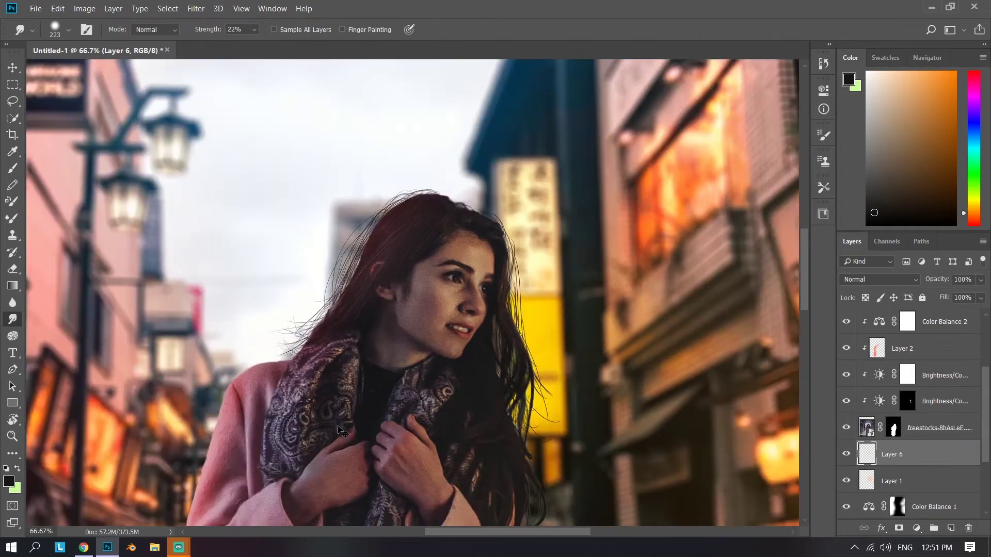
Add another empty layer above Layer 6 and paint more loose strands down the back of the hair
key(b)
scroll(328, 321, up, 3)
click(951, 528)
drag(345, 206, 314, 299)
mouse_move(381, 183)
mouse_down()
mouse_move(365, 193)
mouse_move(325, 284)
mouse_up()
mouse_move(346, 235)
mouse_down()
mouse_move(318, 294)
mouse_move(262, 358)
mouse_up()
Erase the stray strand ends above the shoulder on Layer 6 with a large soft eraser
click(913, 488)
key(e)
alt+right_click(263, 224)
drag(267, 310, 222, 351)
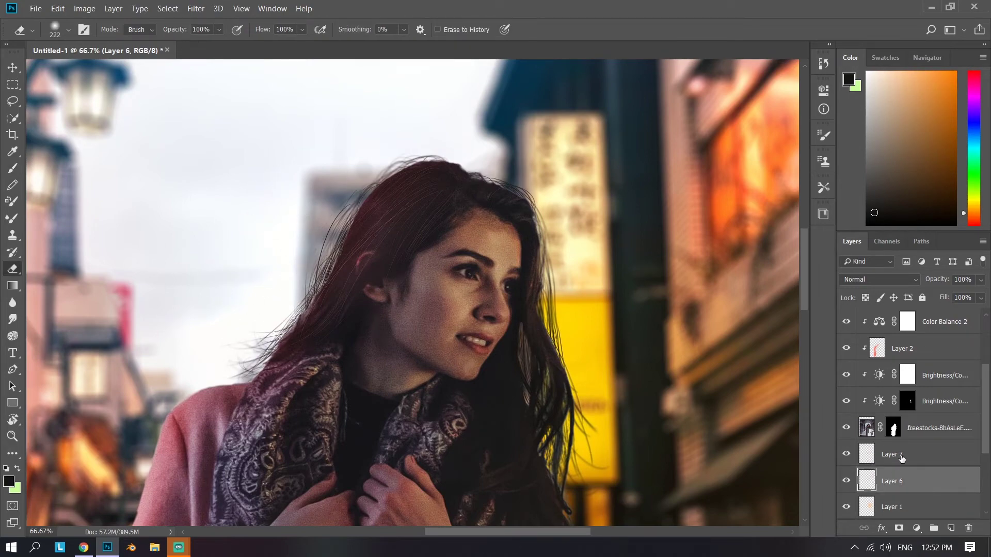
Thin out the strands behind the woman's head on Layer 7 with a smaller soft eraser
click(892, 454)
alt+right_click(328, 222)
key(ctrl+minus)
key(ctrl+minus)
scroll(375, 256, up, 4)
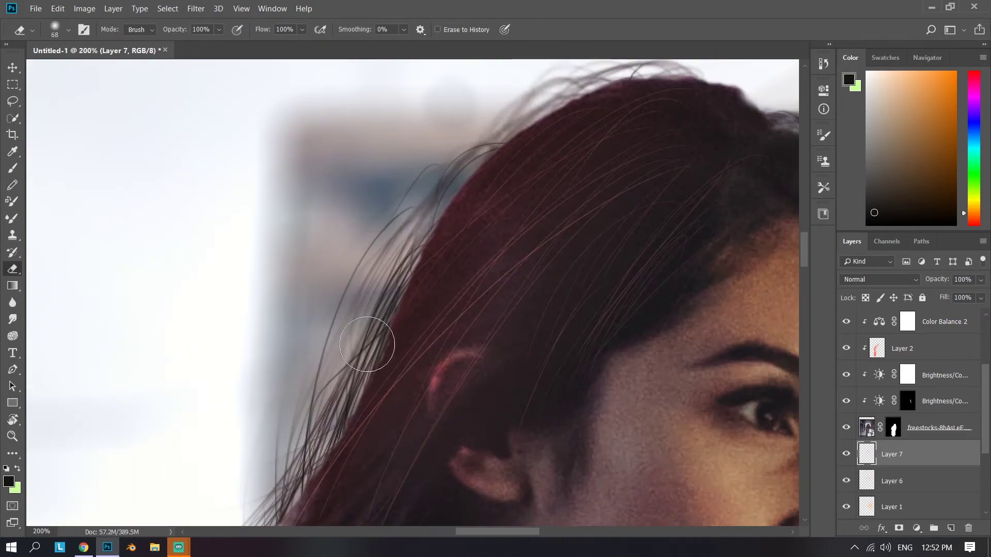
alt+right_click(377, 342)
mouse_move(328, 338)
mouse_down()
mouse_move(311, 415)
mouse_move(380, 234)
mouse_up()
Sample a reddish hair tone and paint additional strands along the back of the hair and above the shoulder on Layer 6
click(892, 481)
key(b)
drag(470, 176, 336, 405)
alt+click(402, 325)
mouse_move(436, 198)
mouse_down()
mouse_move(332, 439)
mouse_move(340, 380)
mouse_up()
drag(442, 215, 294, 480)
key(ctrl+minus)
key(ctrl+minus)
drag(321, 433, 290, 447)
drag(361, 378, 331, 402)
scroll(378, 358, down, 2)
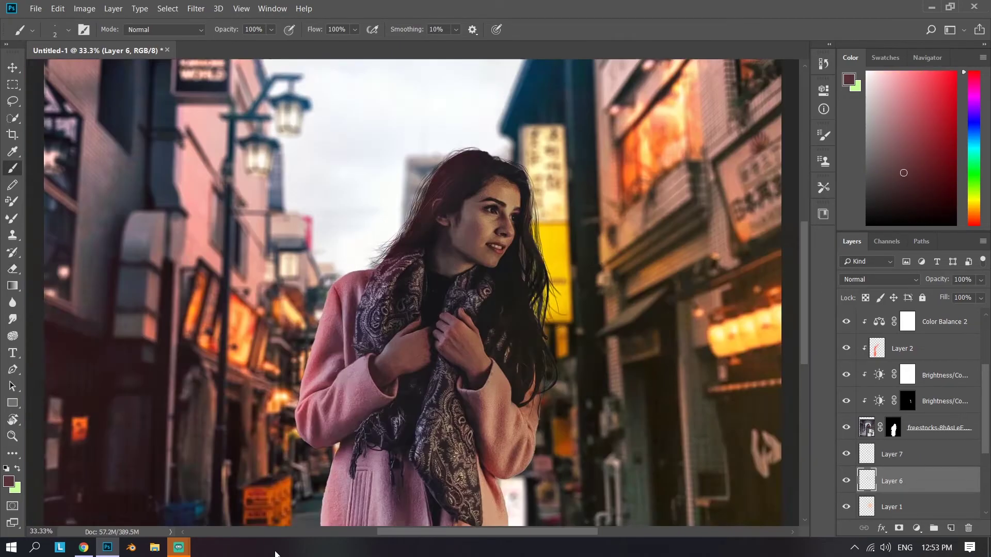
Activate the Smudge tool on Layer 7, the upper hair-strand layer
scroll(419, 167, up, 2)
click(13, 319)
click(892, 454)
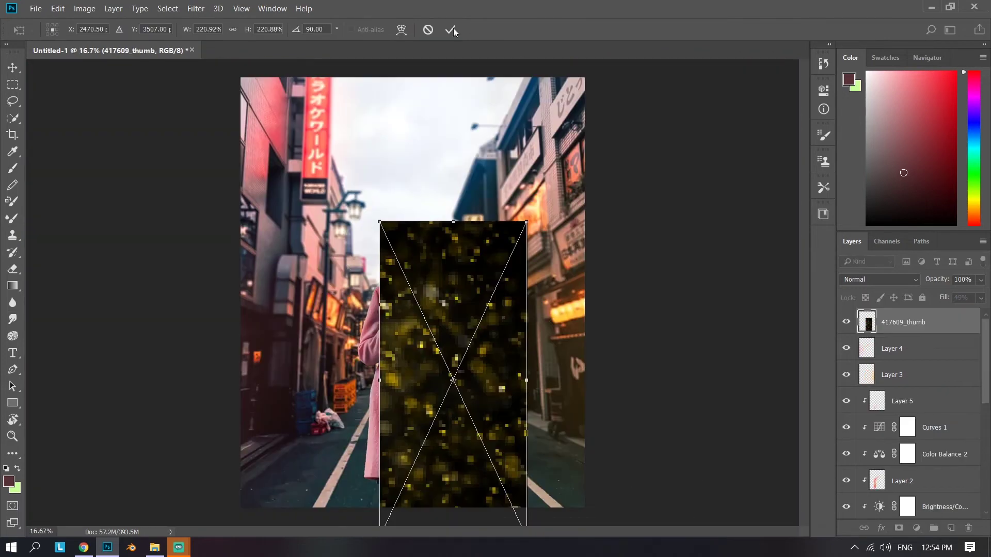
Commit the placed gold particle image and set its blend mode to Screen
click(451, 29)
click(871, 278)
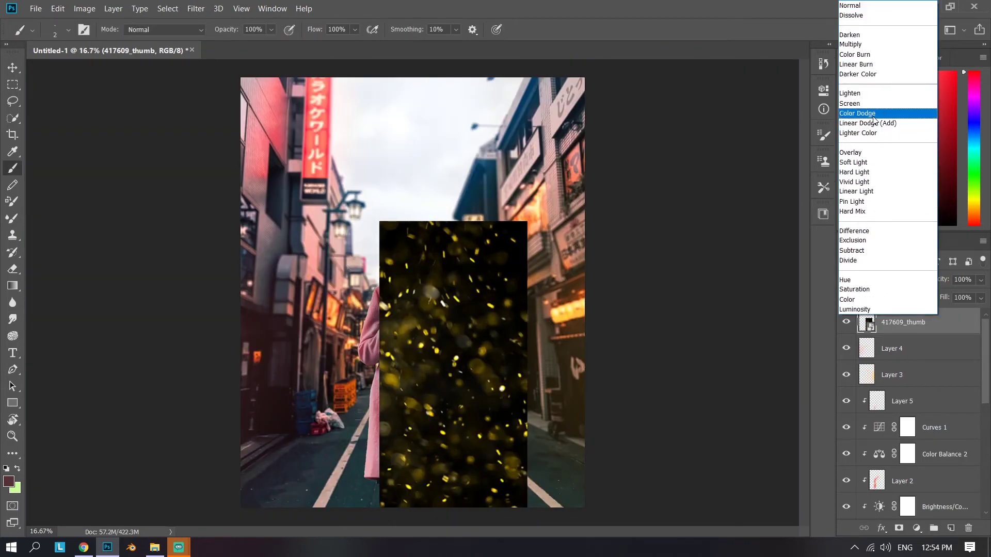
click(872, 103)
Move and enlarge the gold particle overlay so it covers the woman and the right side of the street
drag(458, 239, 549, 292)
key(ctrl+t)
drag(471, 209, 316, 72)
key(b)
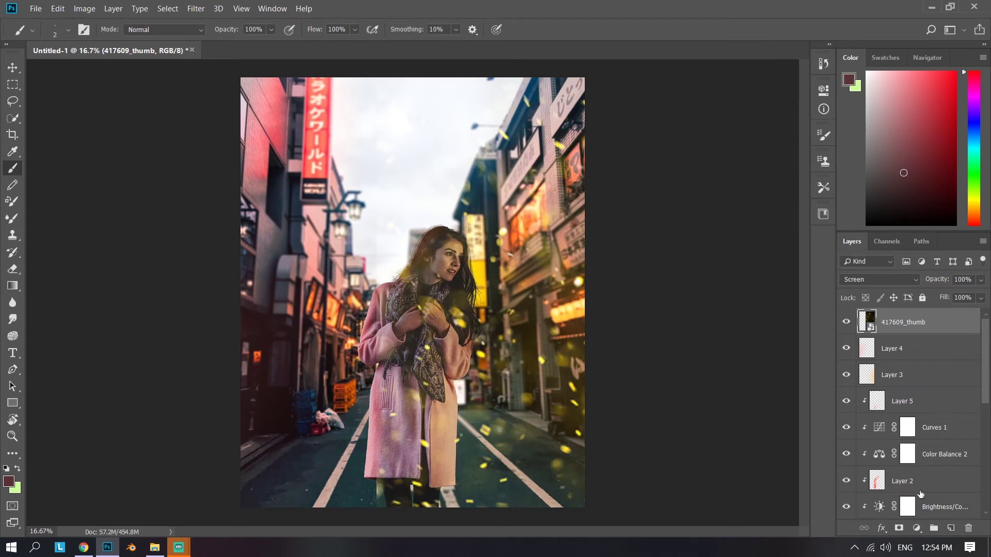
Add a layer mask to the particle overlay and fade out its left part with a horizontal black gradient
click(899, 528)
key(g)
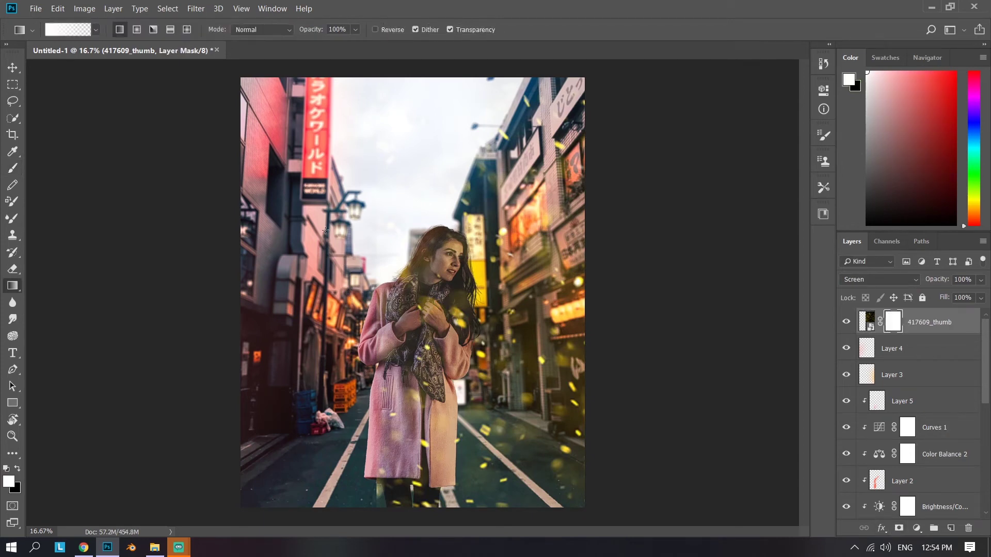
key(x)
drag(283, 173, 671, 174)
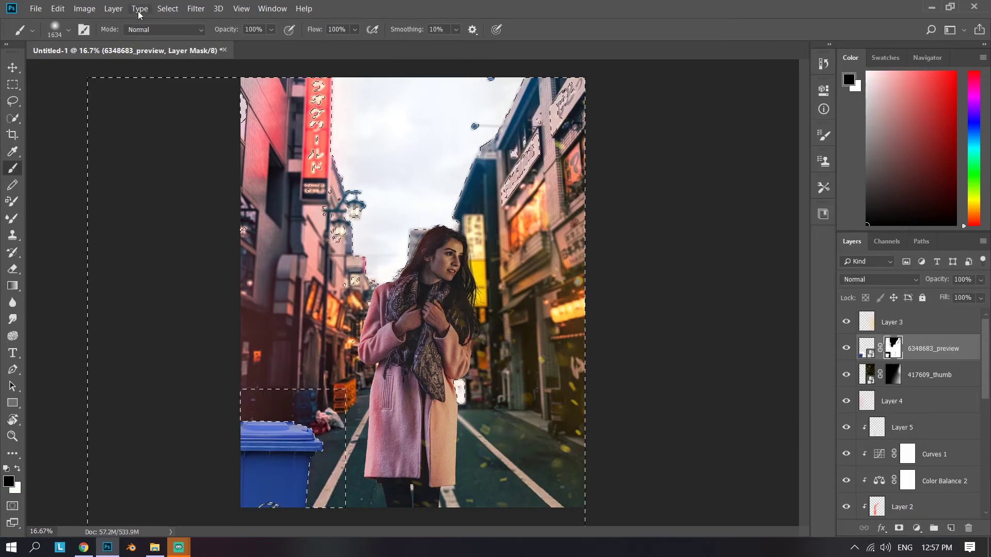
Clear the selection and mask out the remaining fringe along the blue bin's right edge with a small soft brush
key(Return)
key(b)
key(ctrl+d)
click(847, 349)
click(847, 348)
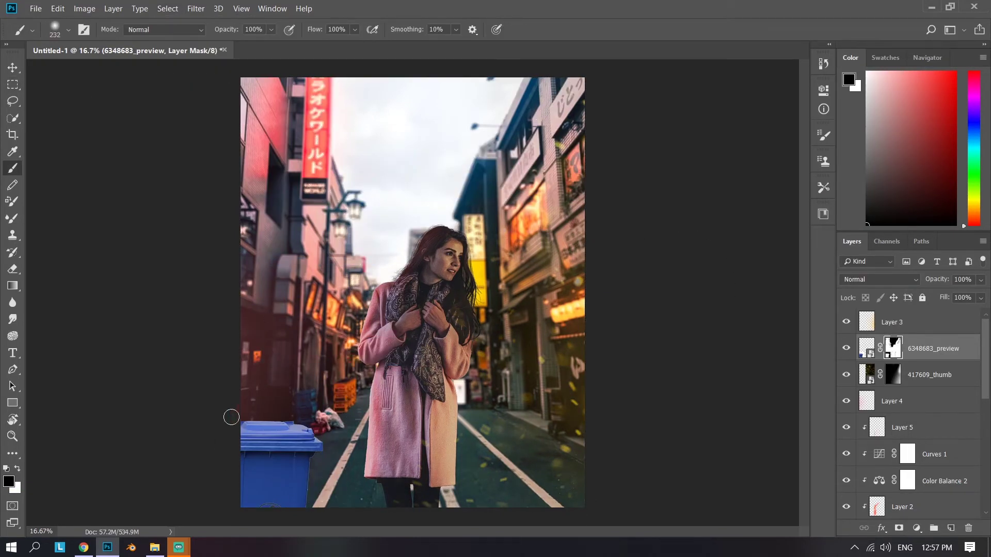
alt+right_click(300, 505)
drag(314, 459, 310, 507)
Rasterize the blue bin layer and apply its layer mask
right_click(928, 353)
right_click(894, 350)
click(894, 387)
Add a Curves adjustment clipped to the bin layer, lowering the white point and adjusting the midtones to darken the bin strongly
click(917, 529)
click(930, 368)
drag(788, 157, 788, 243)
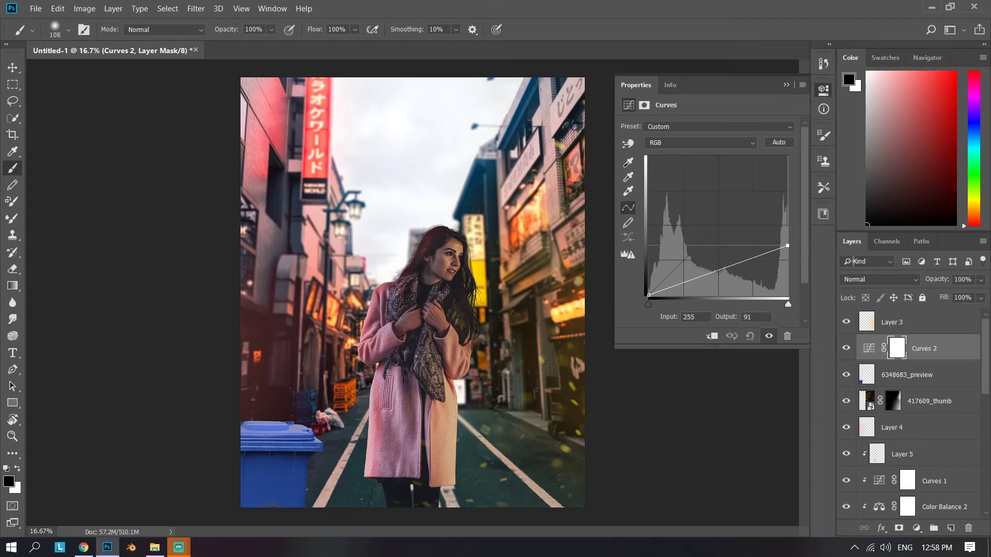
click(712, 336)
drag(723, 287, 724, 281)
click(787, 85)
Add a Color Balance adjustment over the bin, shifting its midtones toward red and yellow
click(917, 528)
click(929, 416)
drag(689, 156, 698, 157)
mouse_move(689, 201)
mouse_down()
mouse_move(675, 201)
mouse_move(684, 201)
mouse_up()
click(788, 85)
Free Transform the darkened bin together with its Curves and Color Balance adjustments
shift+click(937, 401)
key(ctrl+t)
key(Return)
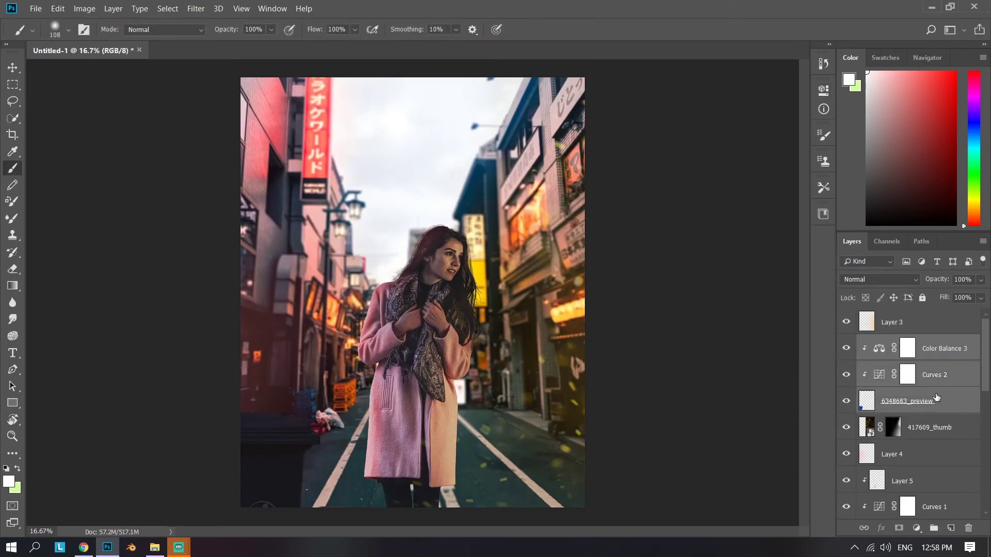
Blur the bin layer with a Blur Gallery filter, adjusting the blur amount
click(936, 400)
click(196, 8)
click(340, 180)
drag(896, 109, 911, 110)
key(Return)
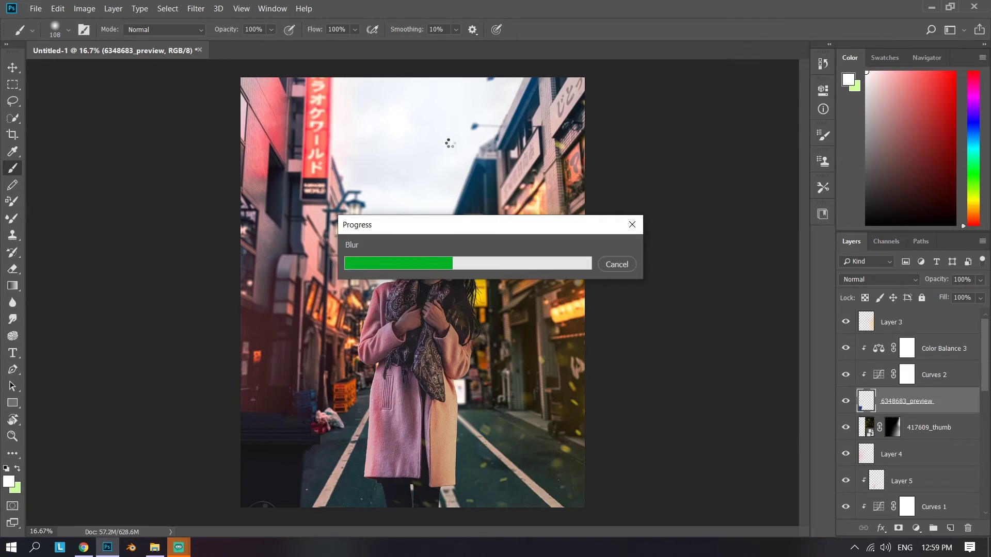
Set the bin's Curves adjustment to 93% fill and brush black on its mask to lighten the bin's upper left edge
click(907, 375)
drag(945, 298, 938, 298)
alt+right_click(269, 379)
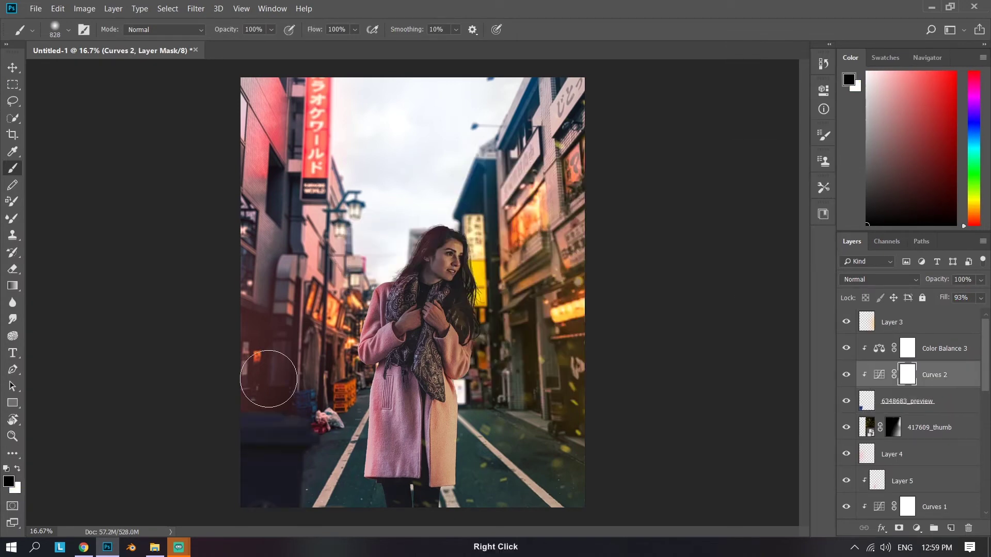
drag(269, 381, 200, 390)
key(x)
Add a layer mask to the blurred bin and mask out the small mark near its base
click(907, 401)
click(898, 529)
key(x)
Set the bin's Color Balance midtones to +28 toward red
click(879, 349)
click(824, 91)
drag(703, 160, 707, 160)
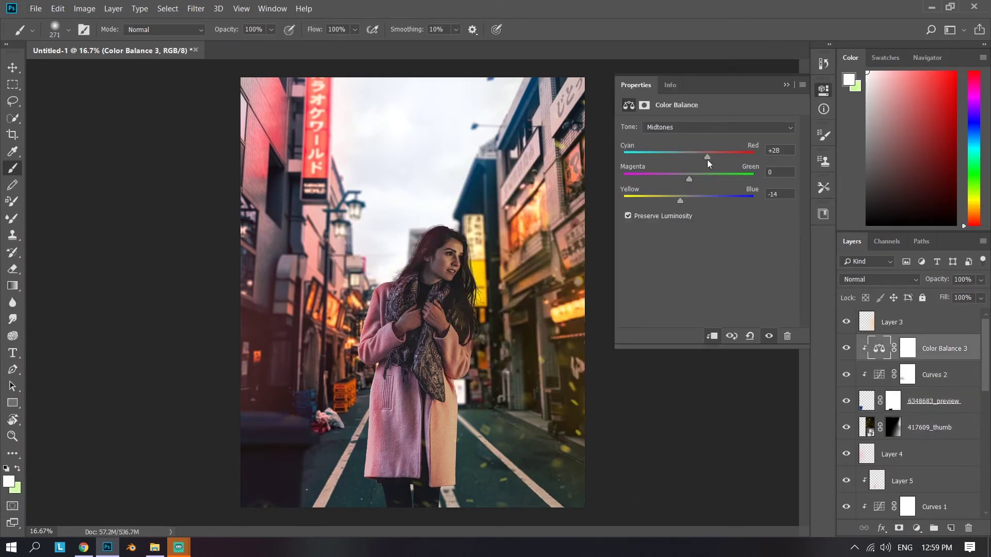
click(788, 85)
Enlarge the bin together with its adjustments and move it slightly down in the foreground corner
shift+click(933, 401)
key(ctrl+t)
drag(63, 313, 35, 286)
key(Return)
key(ctrl+t)
drag(268, 438, 272, 460)
key(Return)
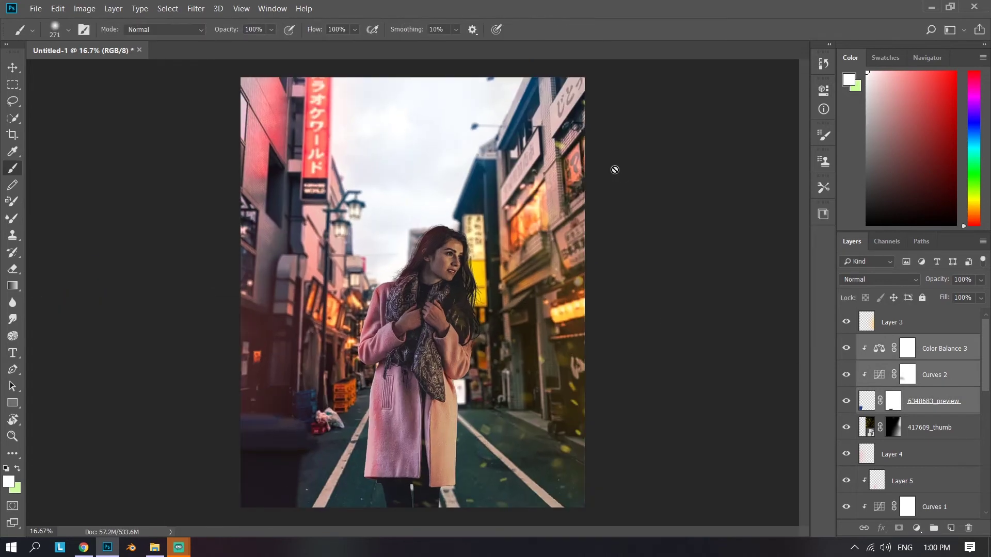
Move Layer 4 above the 417609_thumb particles layer
click(907, 375)
drag(915, 457, 916, 414)
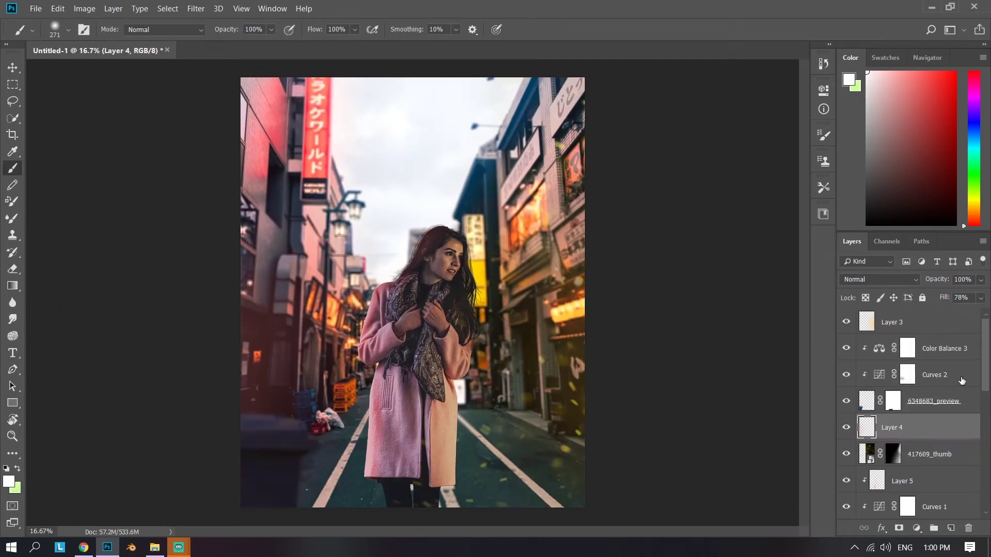
Set the TensionGreen.3DL Color Lookup above Layer 3 to Color blend mode with 35% fill
click(942, 331)
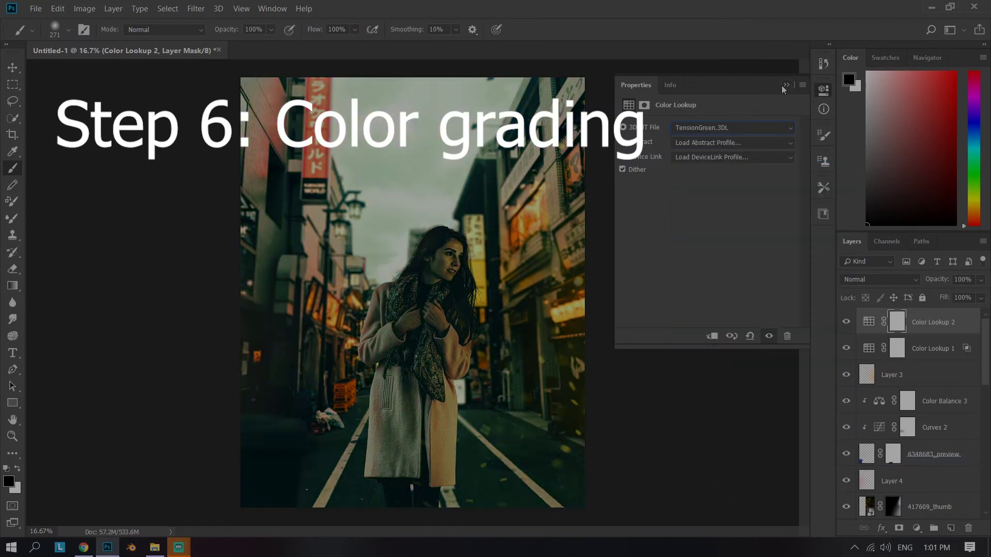
click(880, 279)
click(859, 301)
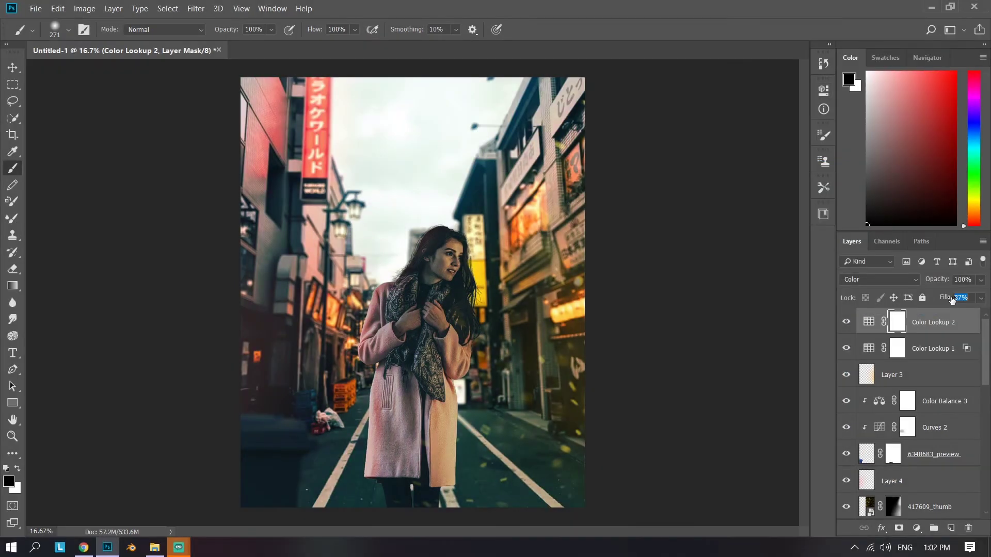
Add a Color Lookup adjustment on top using the NightFromDay.CUBE LUT
click(917, 528)
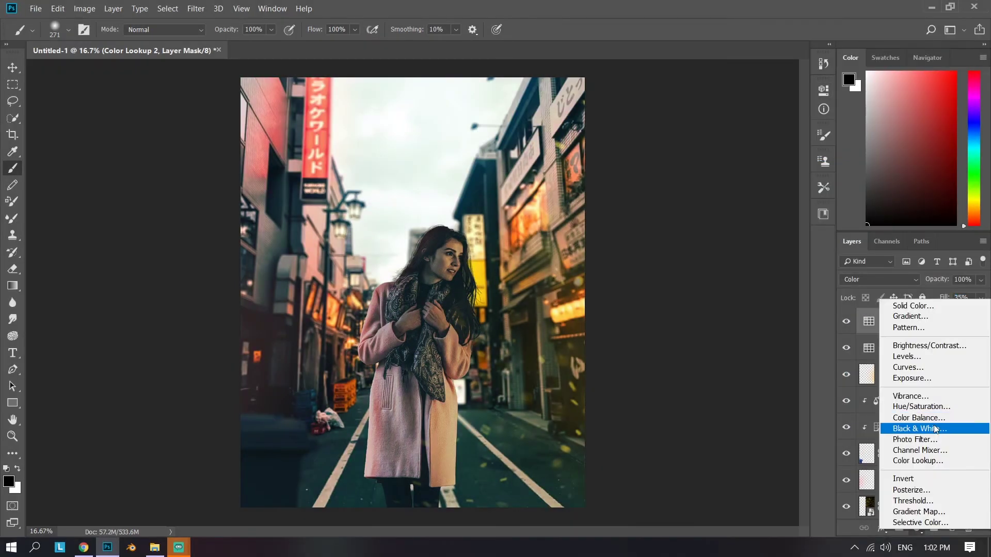
click(907, 458)
click(732, 127)
click(697, 461)
key(Down)
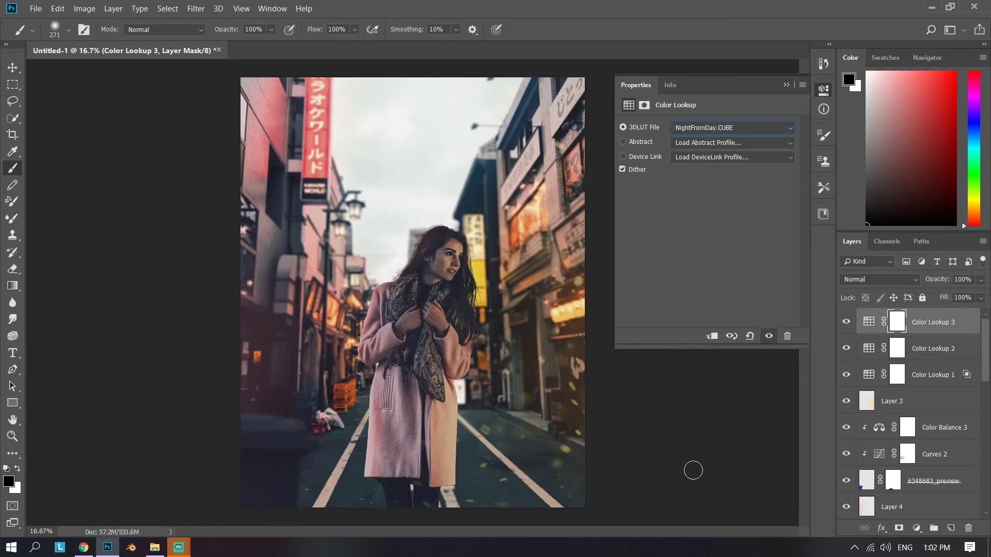
click(787, 85)
Split the night adjustment's Blend If dark slider for the underlying layer to 30 / 215
double_click(965, 322)
mouse_move(662, 406)
mouse_down()
mouse_move(781, 401)
mouse_move(680, 405)
mouse_up()
drag(681, 406, 800, 405)
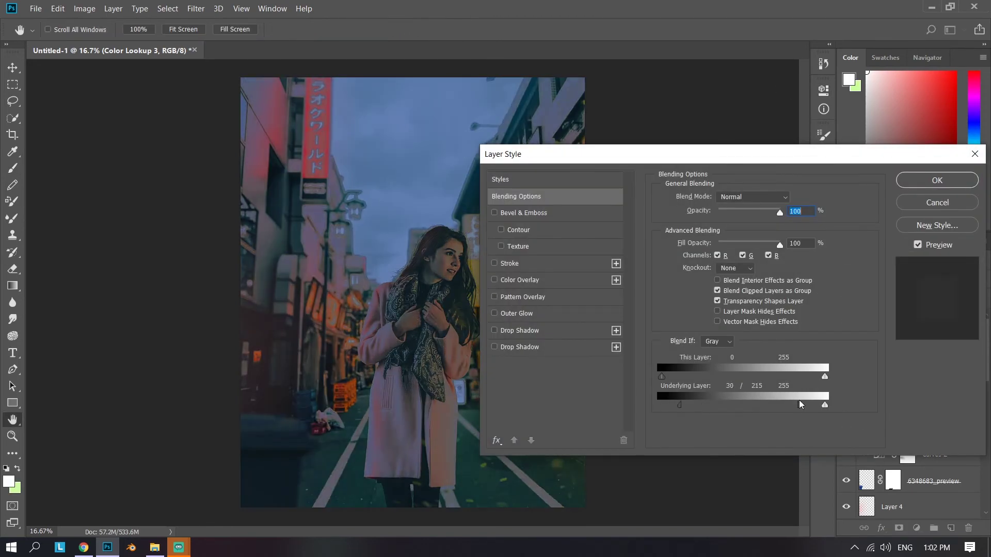
click(937, 181)
Draw an upward gradient on the night adjustment's mask so the look covers only the sky area
click(897, 323)
key(g)
key(ctrl+minus)
drag(445, 487, 439, 289)
drag(439, 392, 439, 170)
key(ctrl+plus)
click(848, 323)
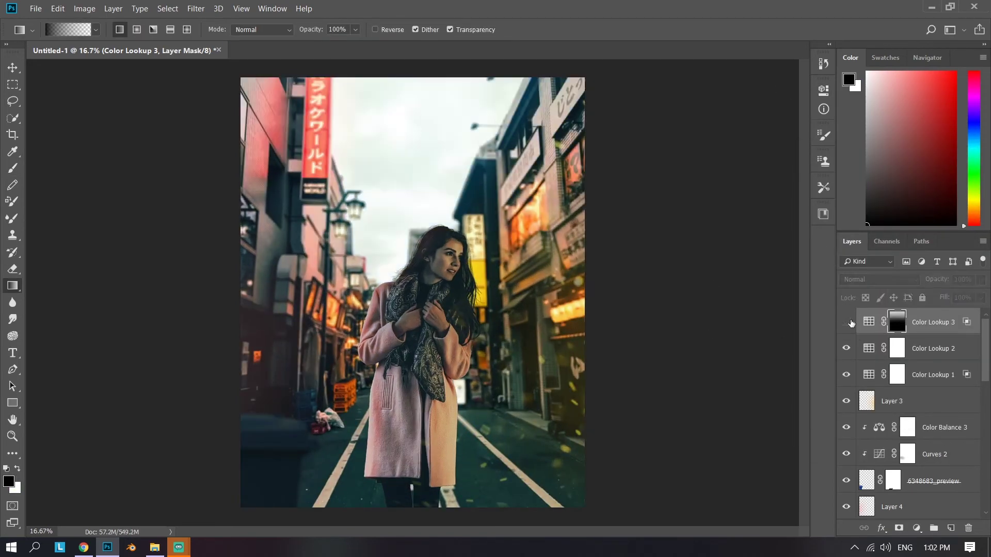
click(846, 322)
Refine the night adjustment's mask around the sky and buildings with a soft 540 px brush and lower its fill
key(b)
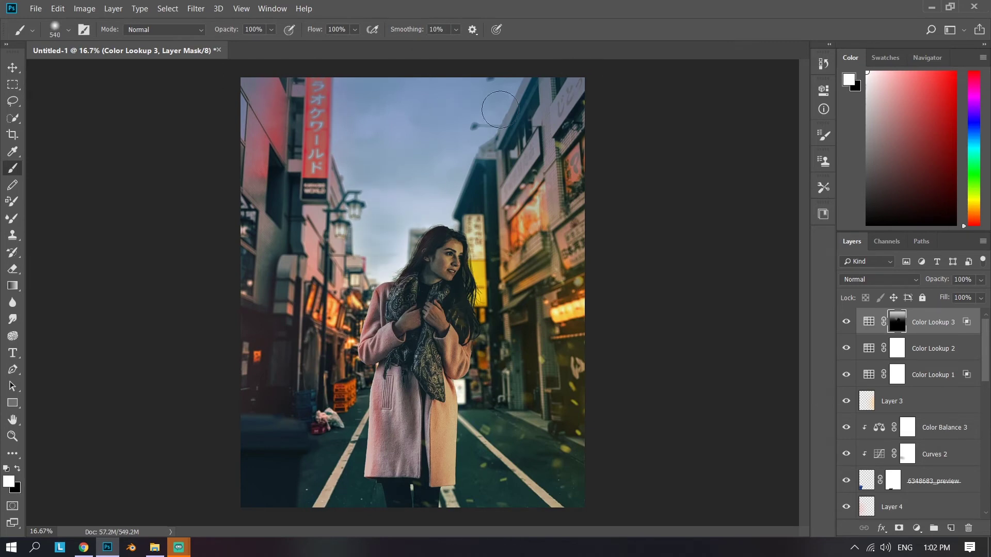
key(x)
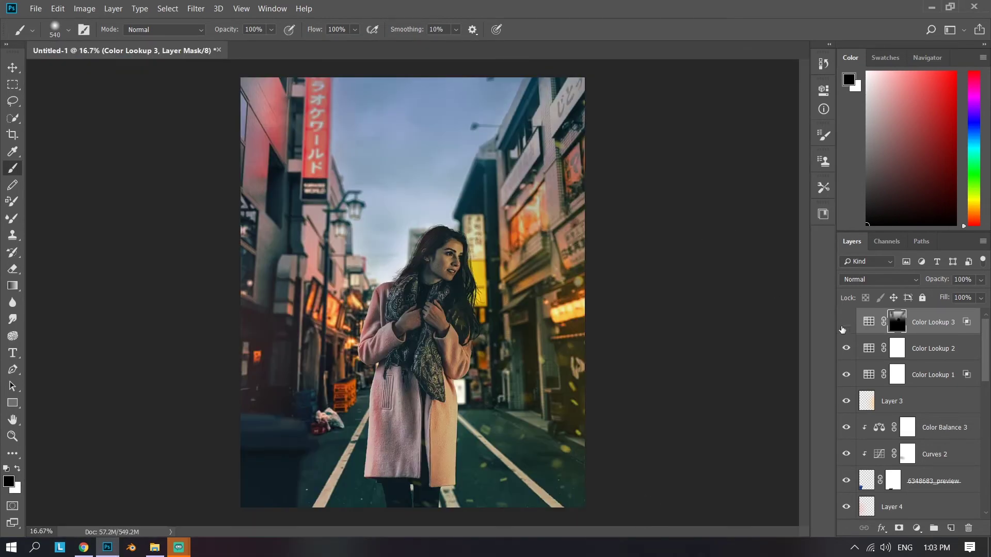
click(843, 328)
drag(941, 298, 921, 298)
Add a fourth Color Lookup adjustment and try LateSunset.3DL and the LUTs listed just before it
click(917, 528)
click(919, 461)
click(733, 128)
click(707, 427)
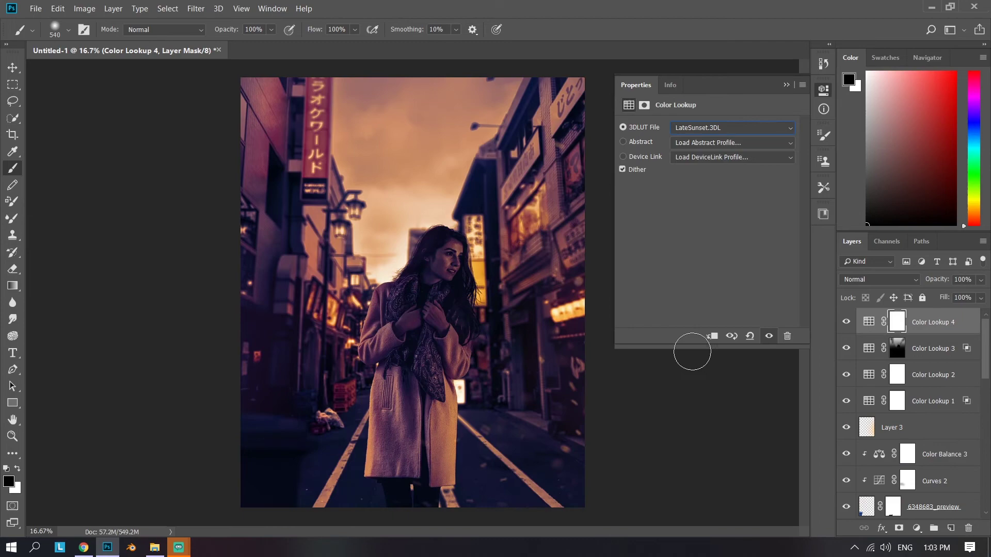
key(Up)
key(Up)
Try the Fuji ETERNA 250D LUTs on the fourth Color Lookup, apply FoggyNight.3DL and lower its fill
click(734, 128)
click(732, 308)
key(Down)
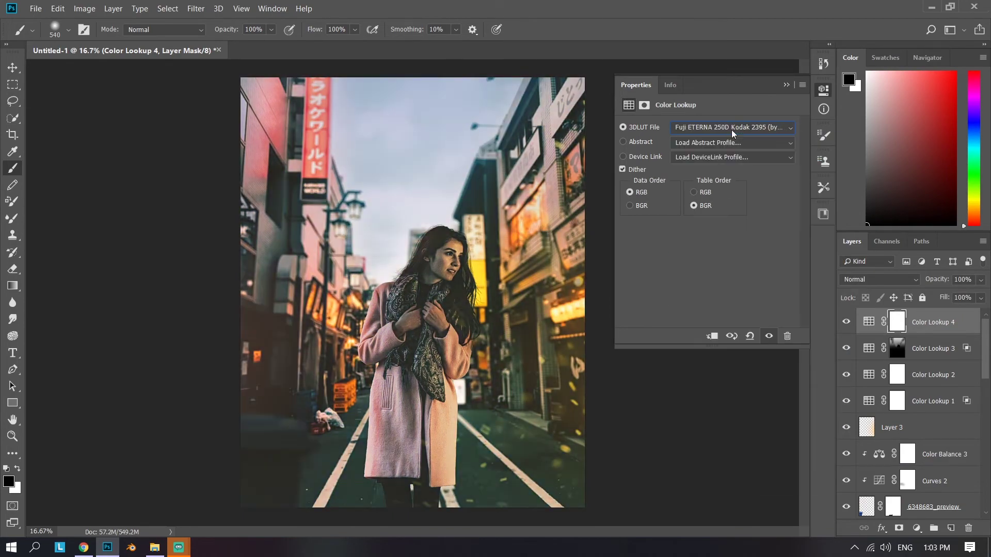
click(733, 129)
click(723, 295)
drag(944, 298, 904, 299)
Add a fifth Color Lookup adjustment and try the FuturisticBleak, Fuji F125 and Kodak 5218 LUTs on it
click(918, 528)
click(919, 460)
click(733, 128)
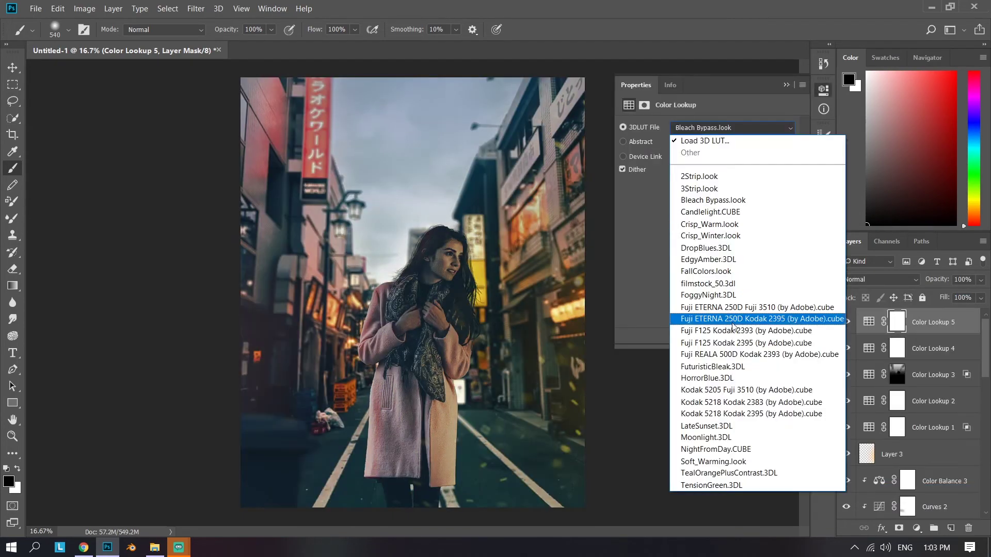
click(723, 367)
key(Up)
key(Up)
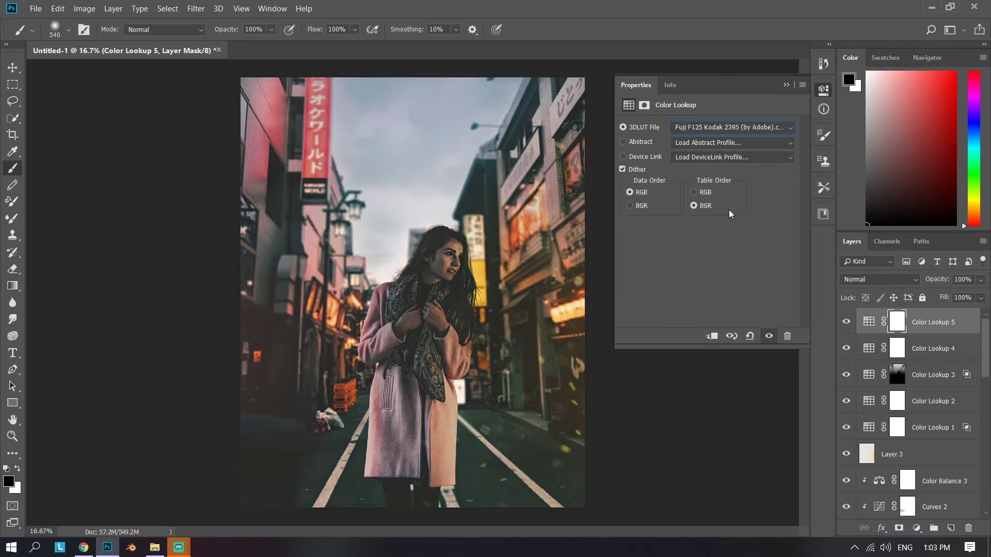
click(734, 128)
click(739, 416)
key(Up)
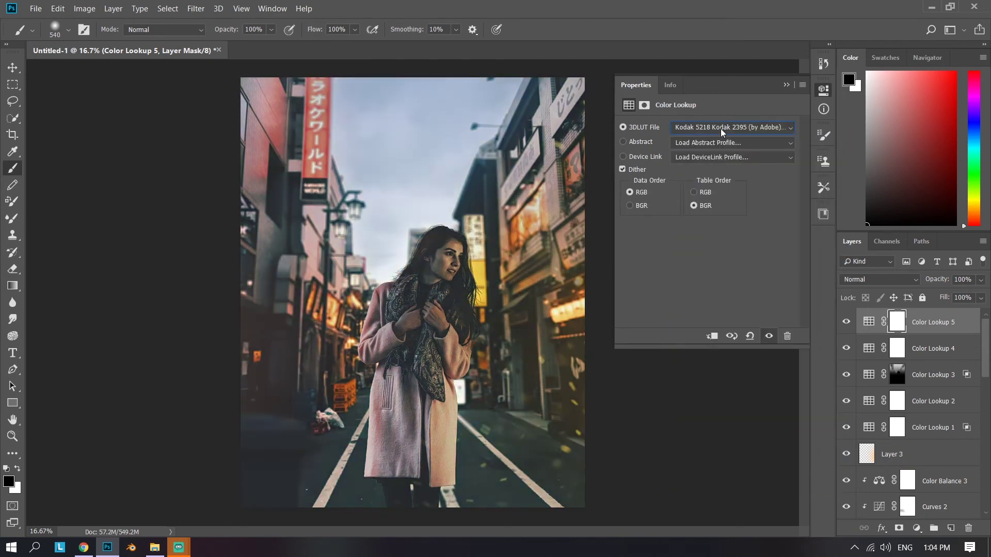
Compare the Fuji F125 Kodak 2395, Kodak 5218 Kodak 2395 and Kodak 5218 Kodak 2383 LUTs on the fifth Color Lookup
click(732, 127)
click(733, 343)
click(732, 127)
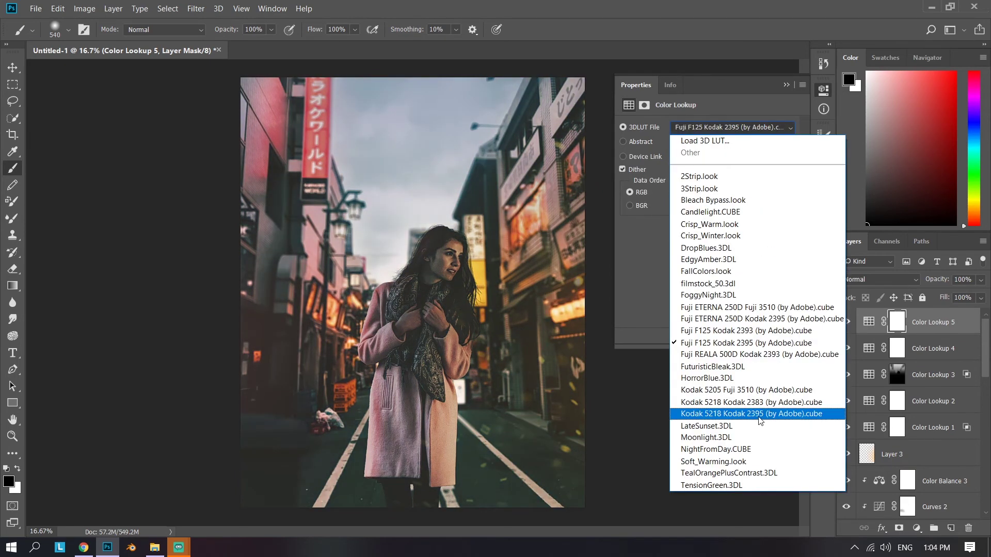
click(733, 413)
click(732, 127)
click(729, 339)
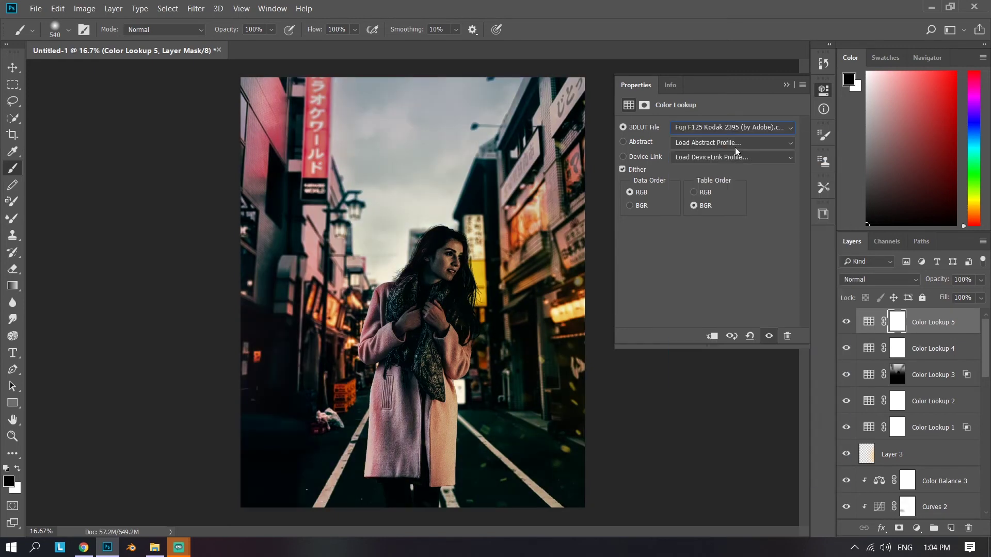
click(737, 127)
click(750, 403)
Switch the fifth Color Lookup to the Kodak 5205 Fuji 3510 LUT and set its fill to 78%
click(973, 297)
text(50)
click(845, 323)
mouse_move(974, 297)
mouse_down()
mouse_move(951, 298)
mouse_move(966, 300)
mouse_up()
click(845, 323)
right_click(877, 325)
double_click(875, 324)
click(733, 127)
click(722, 389)
click(788, 85)
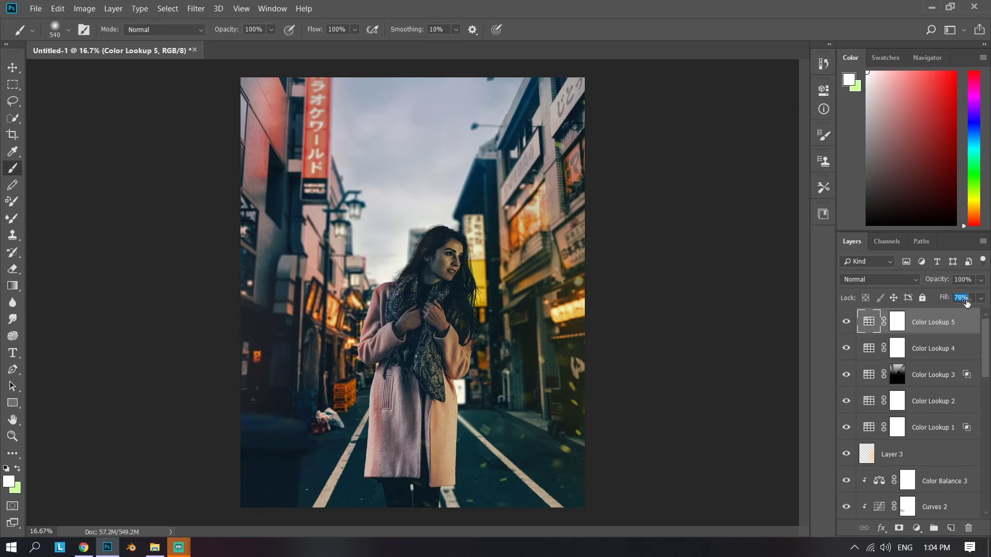
Add a sixth Color Lookup adjustment with the Fuji F125 Kodak 2393 LUT at 30% fill
click(919, 530)
click(940, 453)
click(733, 128)
click(736, 332)
click(944, 298)
text(50)
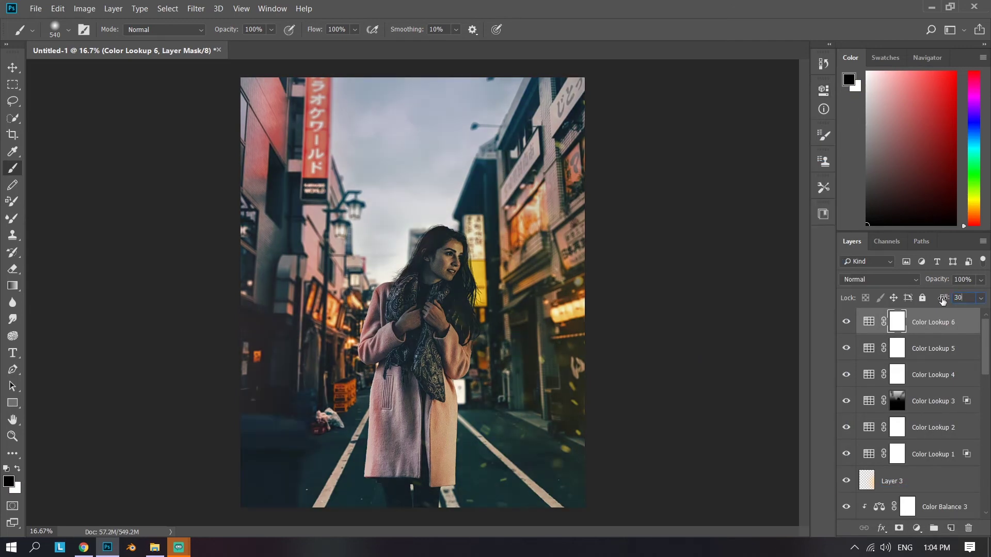
Group the six Color Lookup adjustments as Color grade and lower the group's opacity to 79%
shift+click(924, 457)
key(ctrl+g)
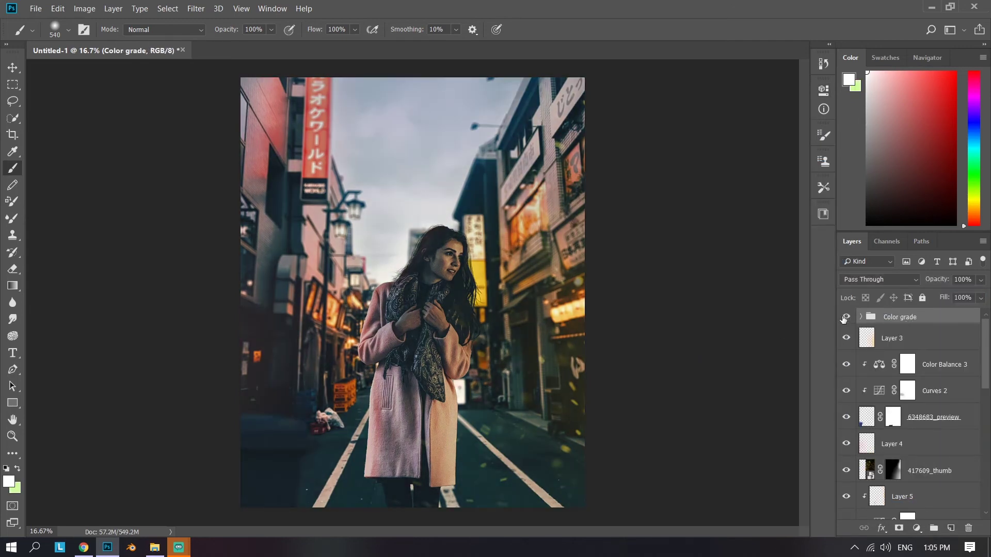
click(845, 317)
click(845, 318)
drag(943, 282, 926, 292)
click(847, 318)
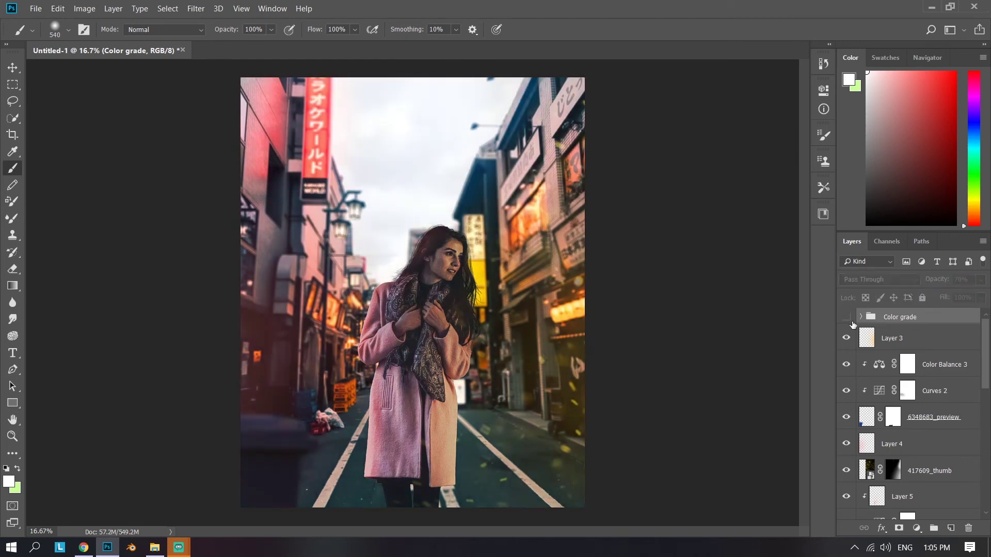
click(848, 318)
Add a Curves adjustment clipped above Layer 5, darkening the woman by lowering the white point to about output 153
click(942, 366)
scroll(924, 454, down, 2)
click(924, 455)
click(917, 528)
click(907, 372)
drag(788, 157, 809, 217)
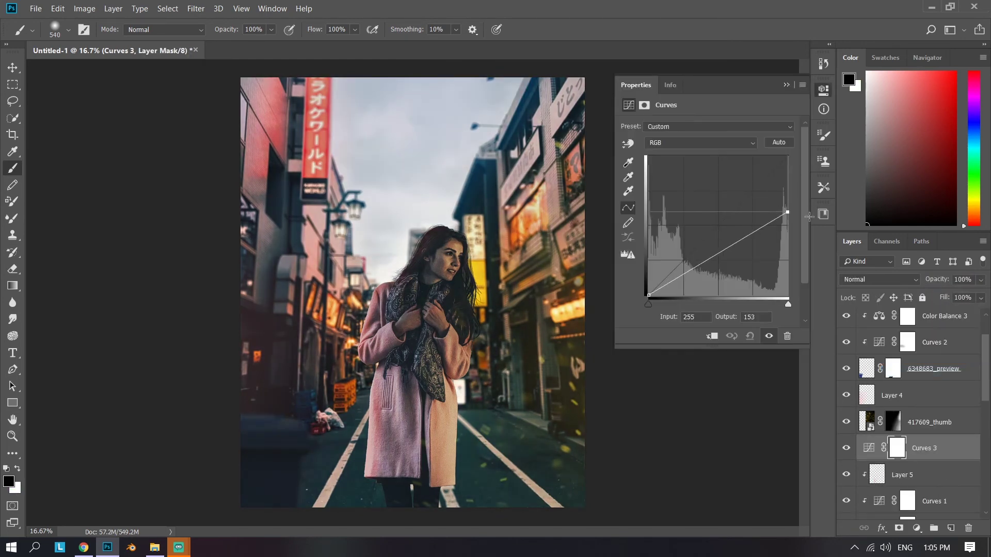
drag(707, 261, 708, 262)
mouse_move(649, 296)
mouse_down()
mouse_move(648, 280)
mouse_move(648, 289)
mouse_up()
click(712, 337)
click(787, 85)
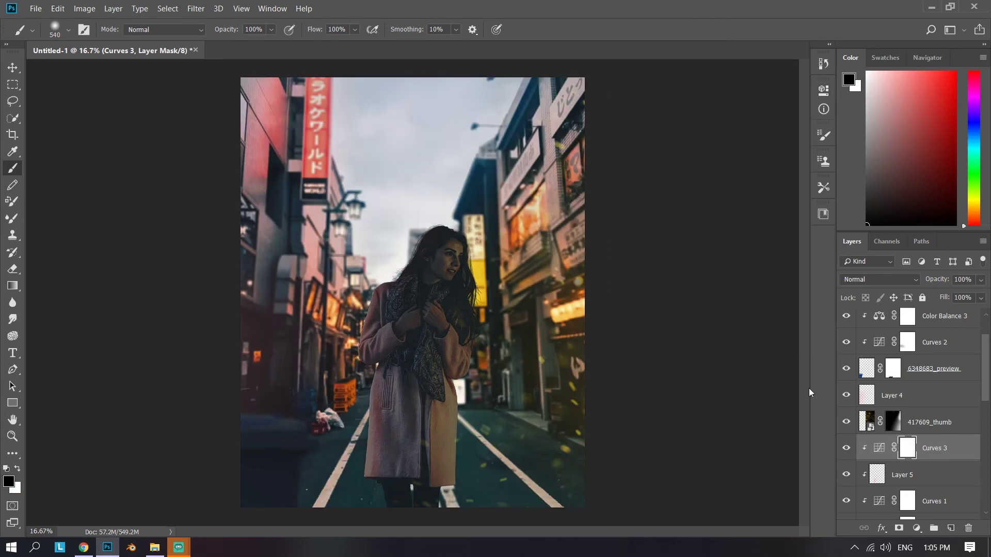
Invert the darkening Curves mask and paint white over the shaded side of the woman's coat
key(ctrl+i)
key(x)
alt+right_click(356, 416)
mouse_move(365, 413)
mouse_down()
mouse_move(372, 454)
mouse_move(395, 401)
mouse_up()
click(919, 395)
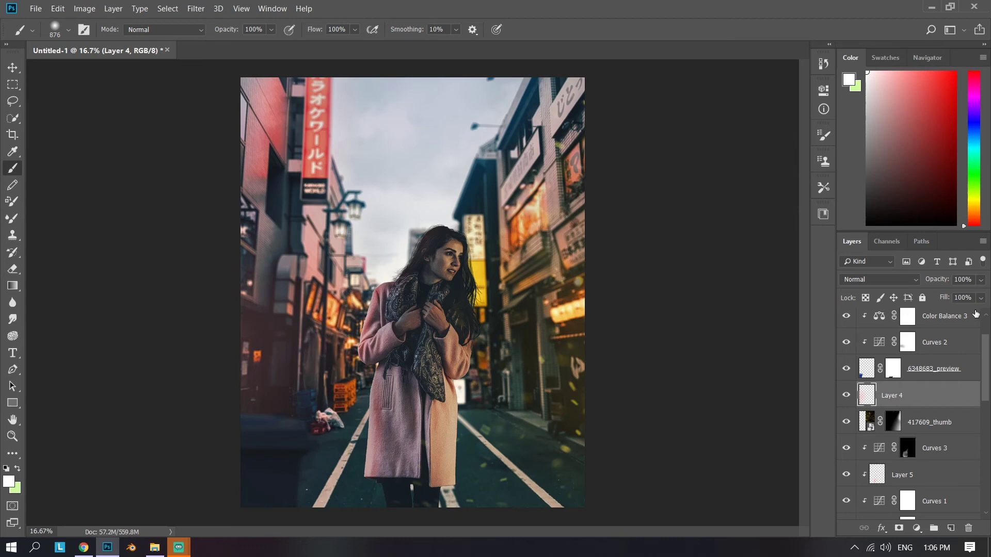
click(846, 448)
click(846, 448)
click(907, 448)
Set the Color grade group's opacity to 50% and compare the image with and without the grade
scroll(887, 382, up, 3)
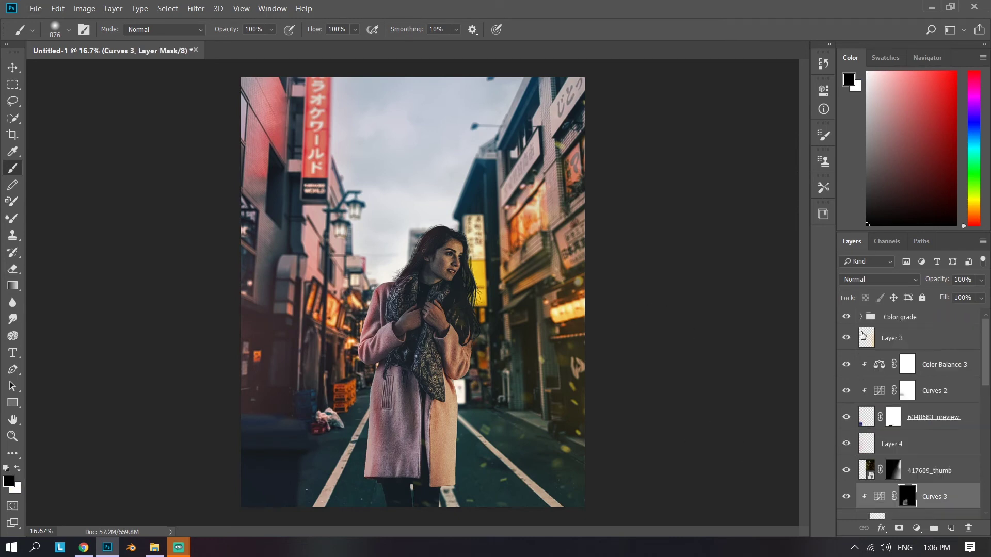
click(846, 316)
click(847, 316)
click(924, 316)
drag(936, 279, 925, 279)
click(847, 317)
click(848, 316)
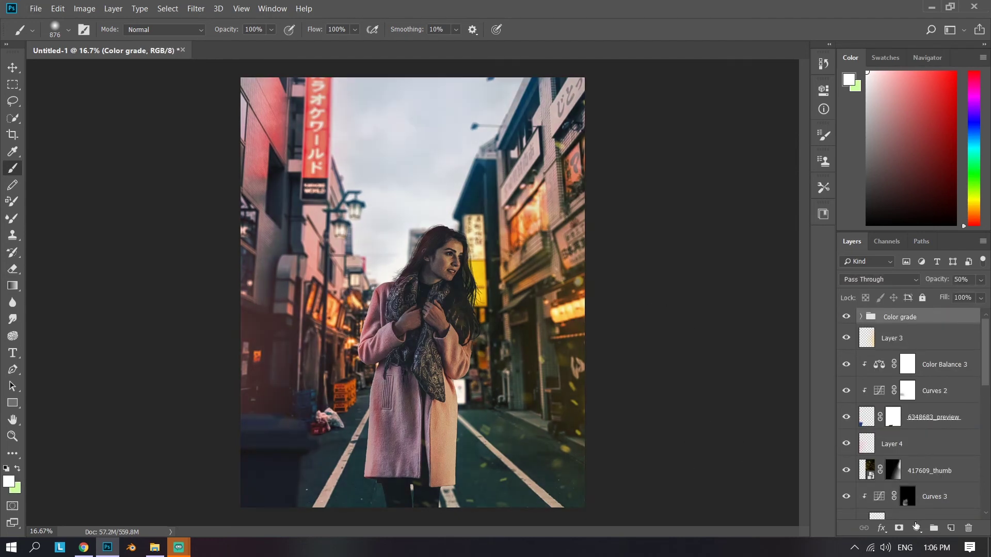
Add a Curves adjustment on top with a faded S-curve, raising the black point to output 14 and brightening the highlights
click(917, 528)
click(937, 338)
click(718, 225)
drag(754, 189, 756, 184)
drag(684, 260, 684, 263)
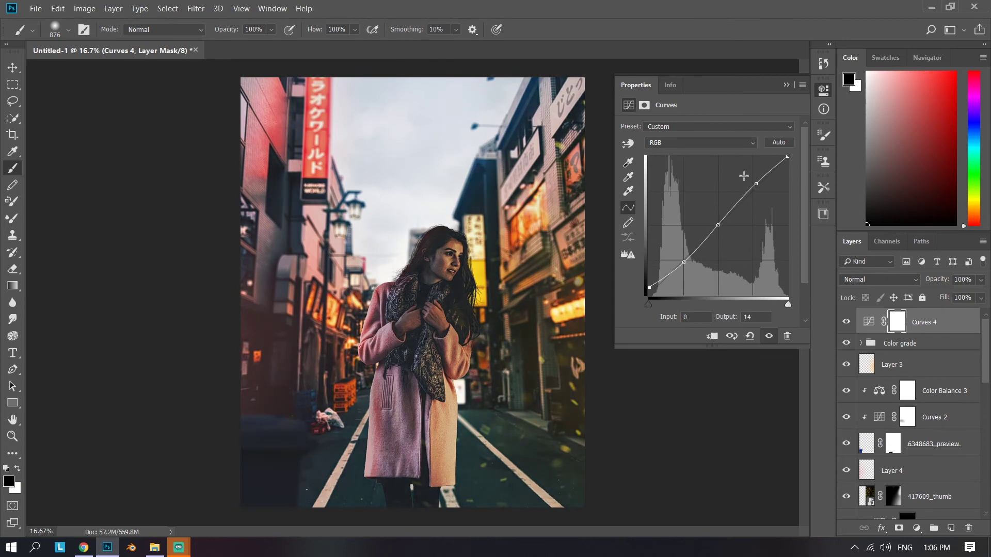
drag(788, 157, 782, 157)
click(786, 85)
Lower the Color grade group's opacity further, compare the result and expand the group
click(900, 343)
mouse_move(847, 342)
mouse_down()
mouse_move(846, 323)
mouse_move(847, 343)
mouse_up()
drag(928, 280, 915, 280)
click(847, 343)
click(847, 343)
click(861, 344)
click(906, 368)
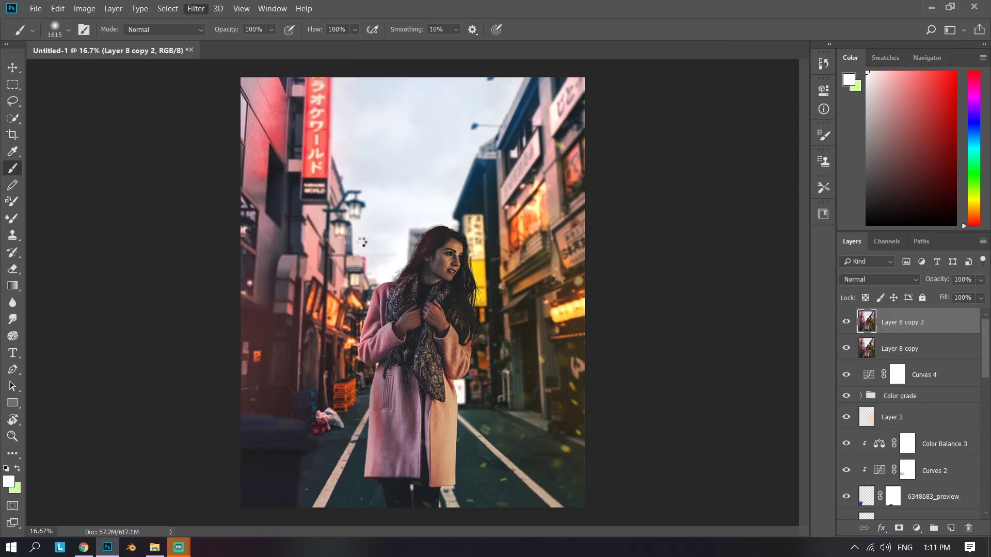
In the Camera Raw filter, set exposure +0.15, contrast -13, highlights -53, whites -28, blacks -24 and vibrance +41, and raise clarity slightly
key(ctrl+shift+a)
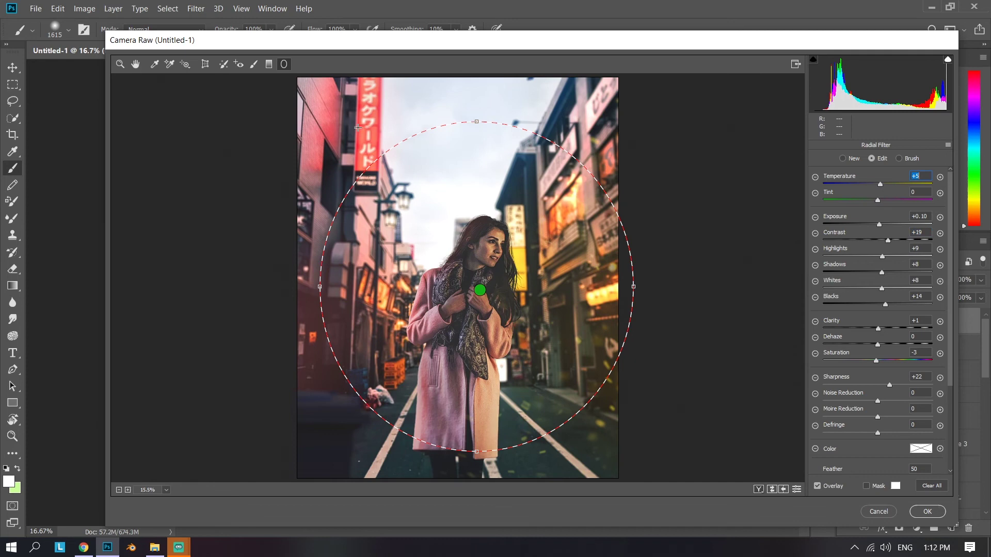
key(z)
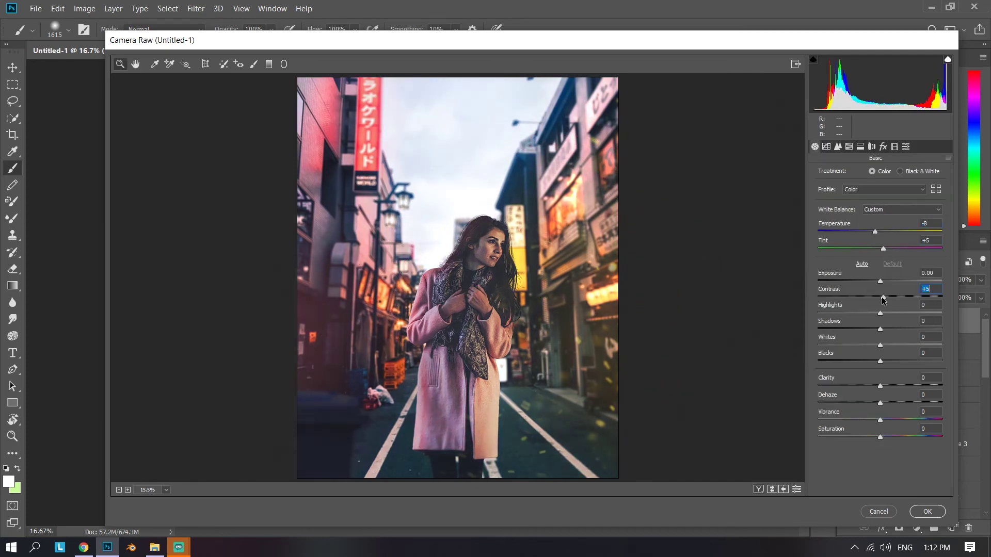
drag(883, 298, 872, 298)
drag(881, 282, 883, 282)
drag(880, 362, 865, 362)
drag(880, 346, 862, 346)
drag(880, 314, 847, 314)
drag(880, 420, 905, 421)
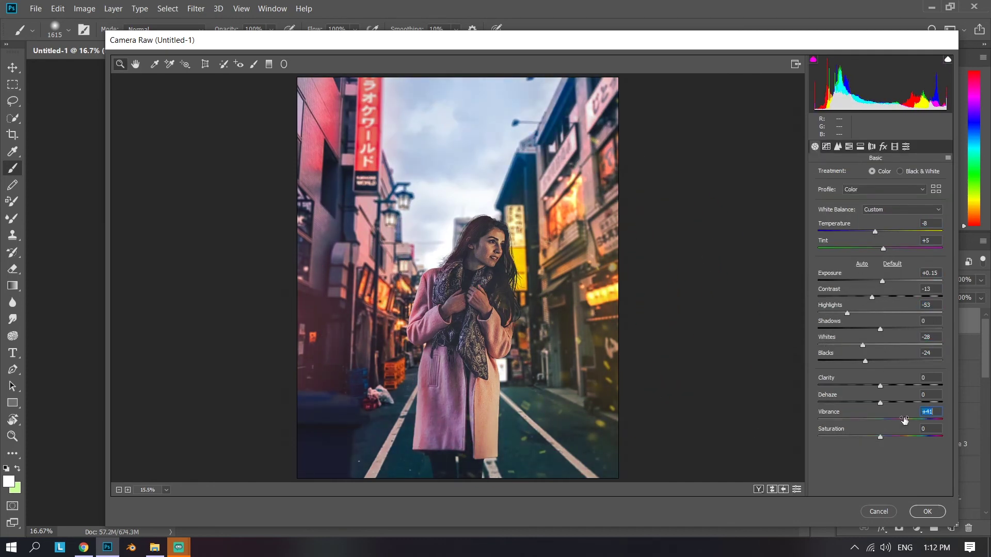
drag(880, 387, 885, 387)
Shift the HSL red and orange hues upward and reduce the orange and purple luminance
click(849, 147)
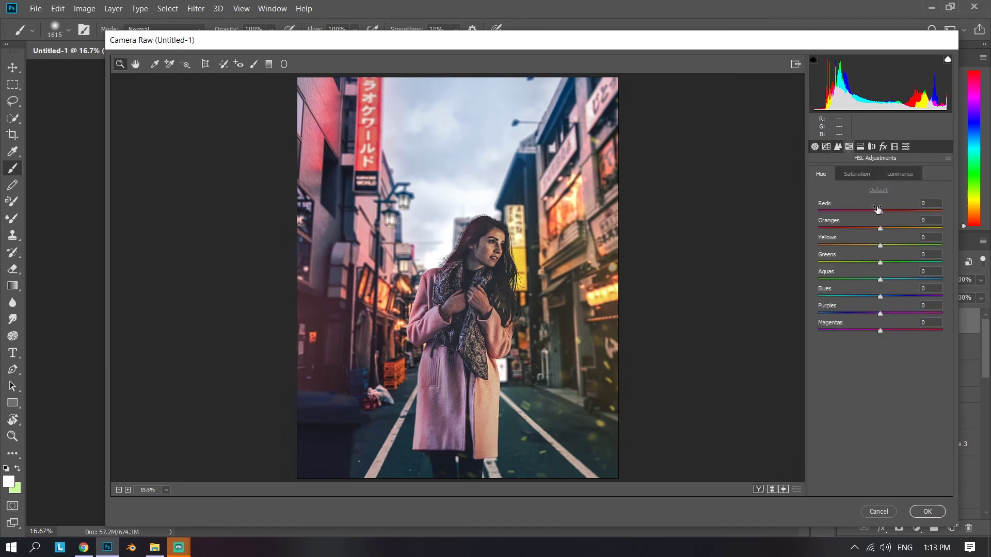
drag(880, 213, 901, 212)
mouse_move(880, 229)
mouse_down()
mouse_move(824, 231)
mouse_move(896, 230)
mouse_move(887, 213)
mouse_up()
click(900, 175)
drag(895, 229, 887, 230)
drag(880, 315, 825, 315)
Set the calibration hues to -81 for Green Primary and -8 for Blue Primary, and the lens vignetting amount to -22
click(895, 147)
drag(880, 341, 827, 341)
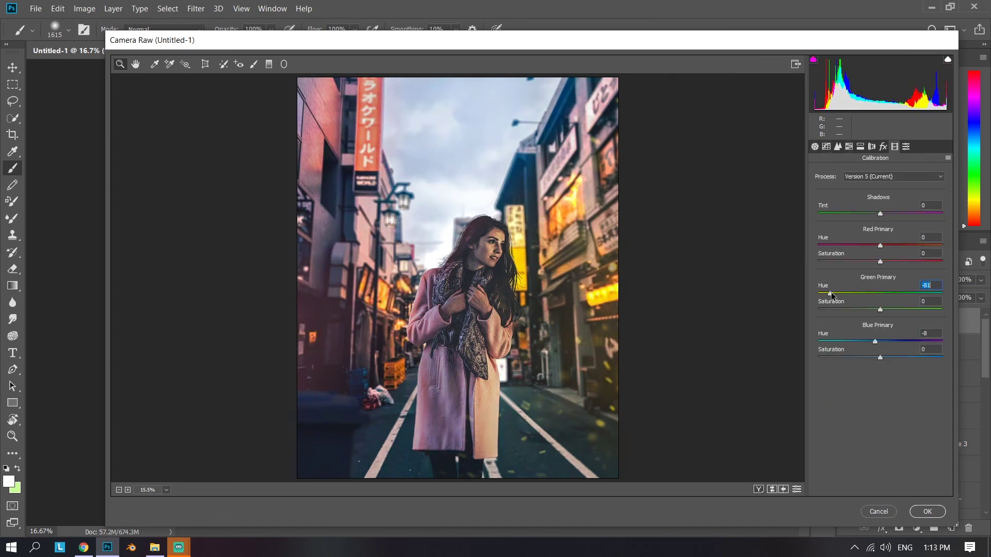
click(883, 147)
drag(880, 280, 874, 280)
click(872, 146)
drag(880, 342, 868, 342)
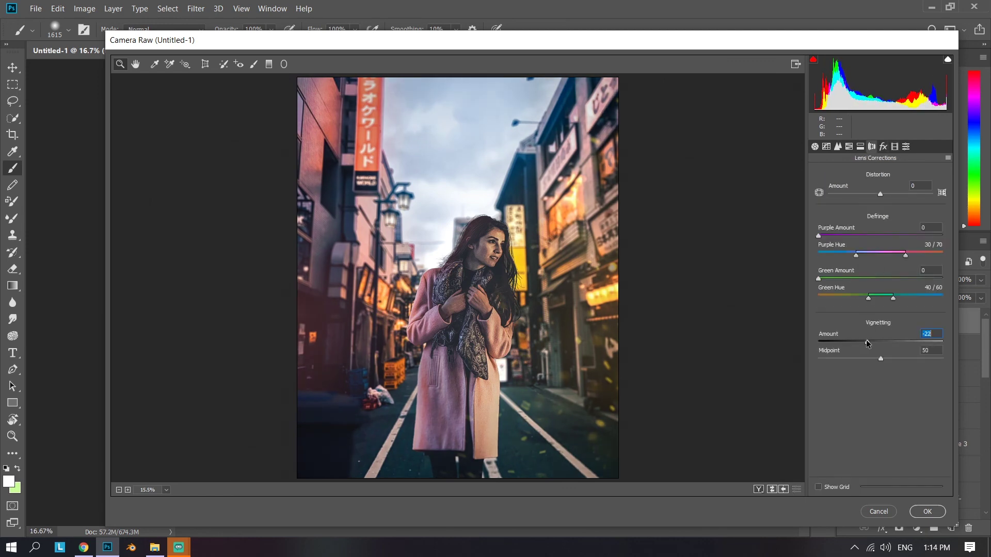
Apply split toning to the highlights and shadows, compare it with the defaults and readjust the shadow hue
click(849, 147)
click(860, 147)
drag(819, 189, 844, 205)
drag(818, 268, 893, 268)
drag(819, 285, 839, 285)
click(797, 489)
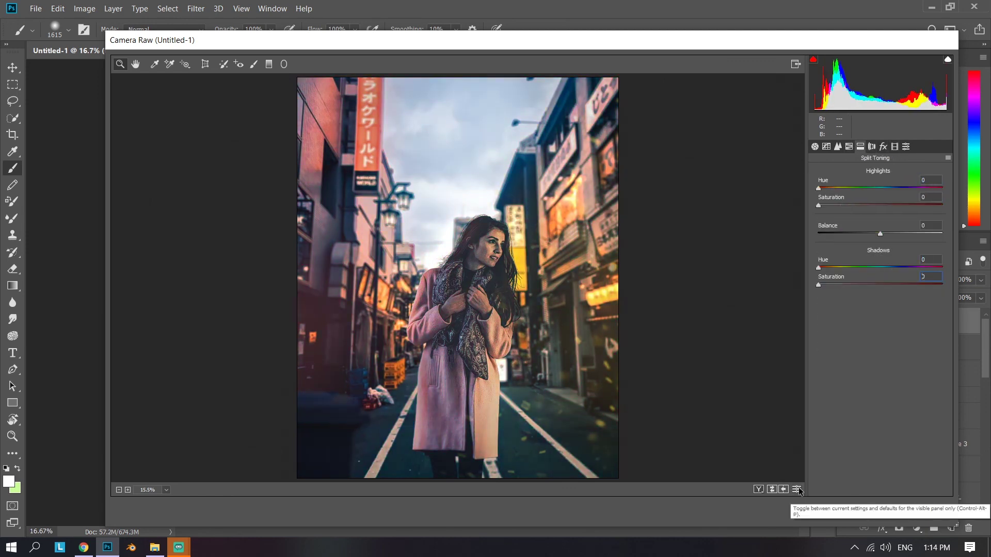
click(796, 489)
drag(894, 268, 800, 271)
Compare the photo before and after, apply the Camera Raw edits and set Layer 8 copy 2's fill to 68%
click(772, 489)
click(772, 489)
click(283, 64)
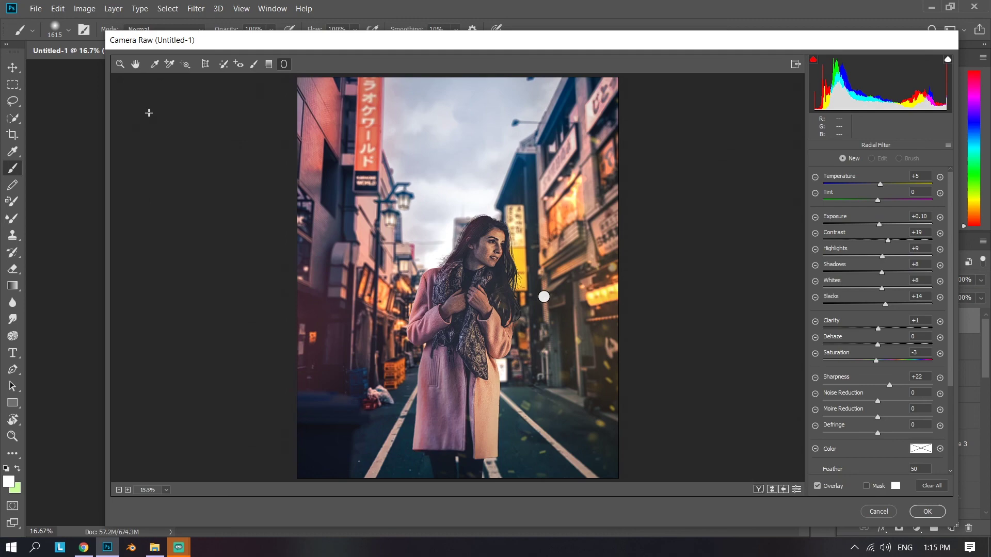
click(120, 64)
click(906, 147)
key(ctrl+z)
click(815, 146)
click(928, 512)
drag(945, 298, 922, 301)
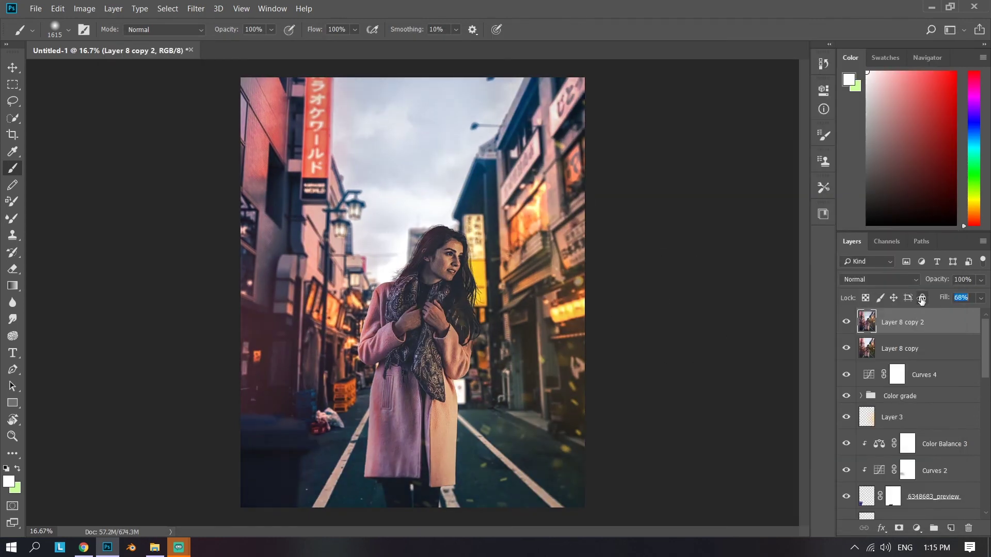
Add a Curves adjustment above Layer 8 copy 2
click(917, 528)
click(909, 376)
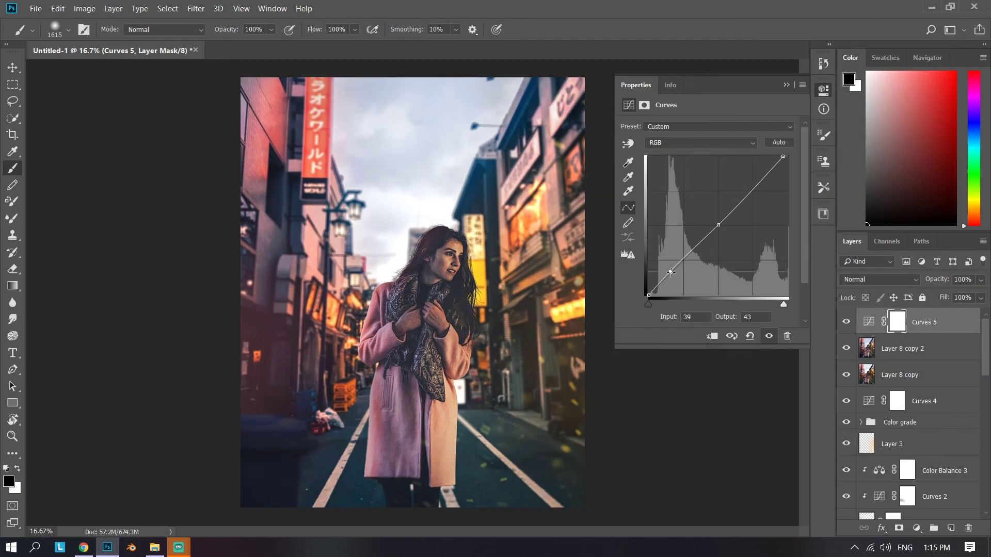